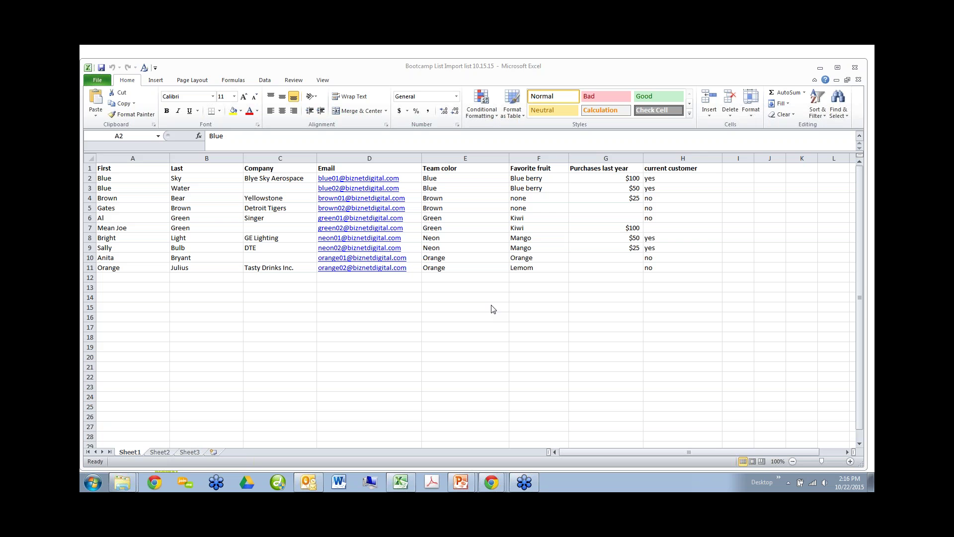
Step: Review the First, Last, Company and Email columns of the contact list, including the blank Company cells
{"action": "left_click", "coordinate": [125, 167]}
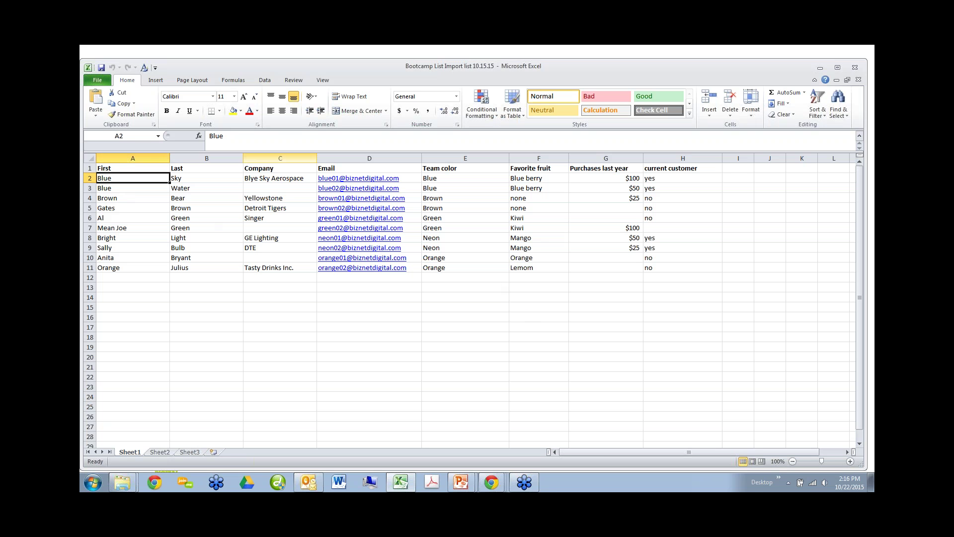
{"action": "left_click", "coordinate": [206, 158]}
{"action": "left_click", "coordinate": [279, 158]}
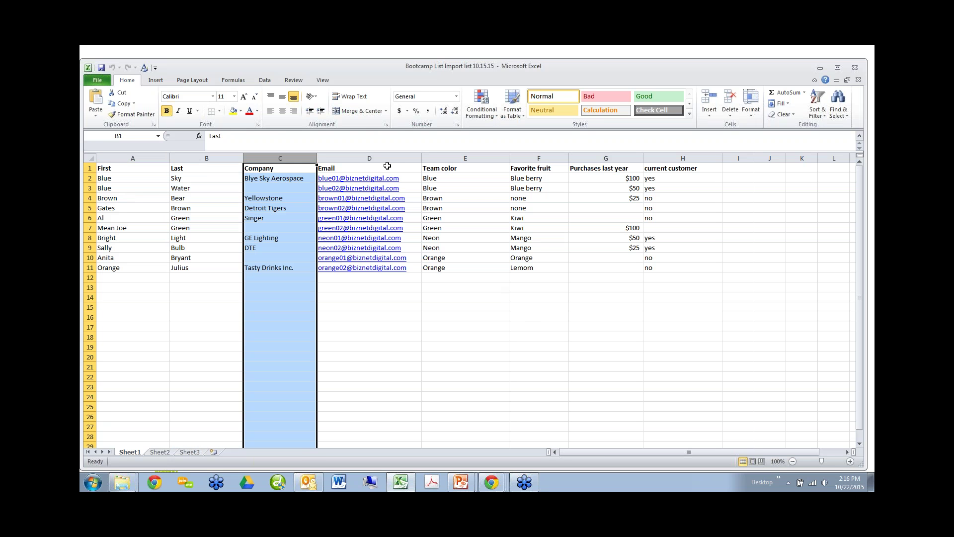
{"action": "left_click", "coordinate": [387, 159]}
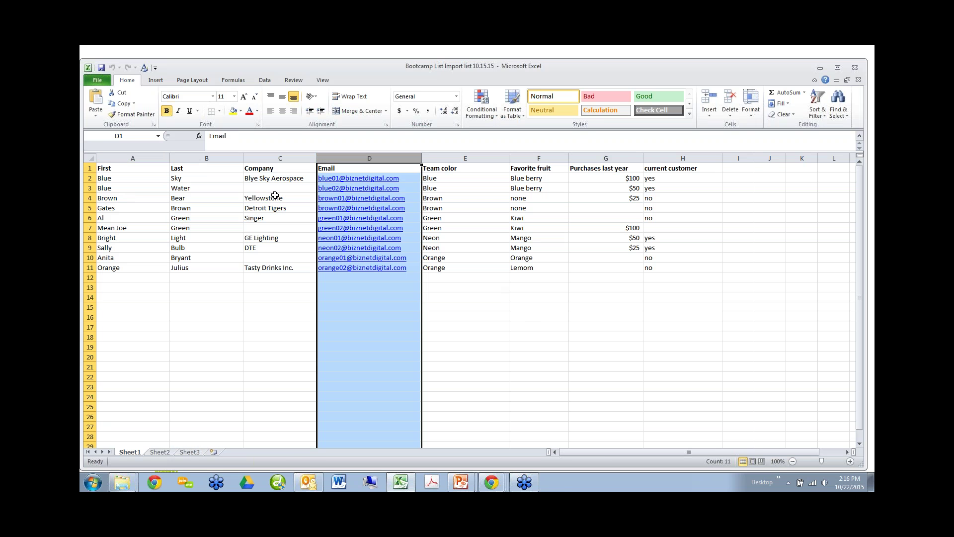
{"action": "left_click", "coordinate": [281, 158]}
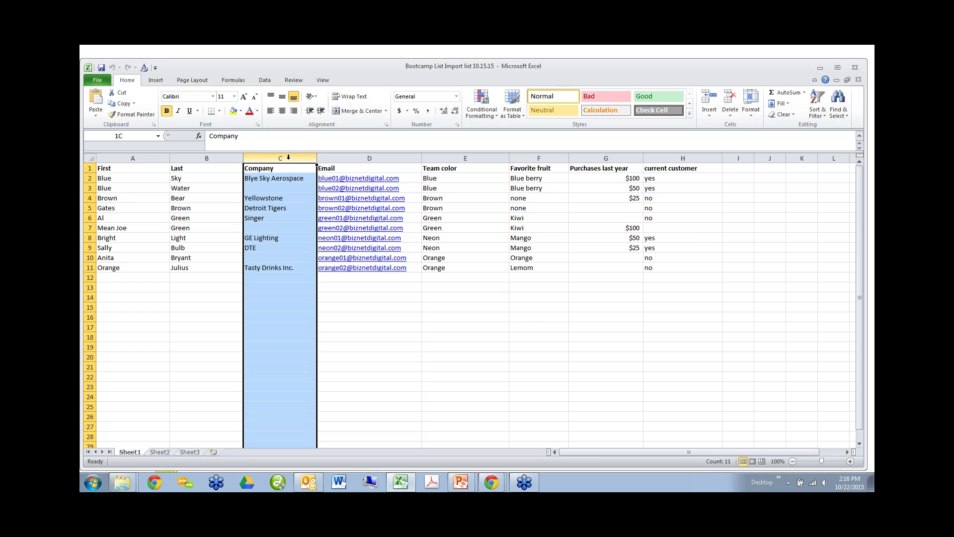
{"action": "left_click", "coordinate": [272, 188]}
{"action": "left_click", "coordinate": [282, 227]}
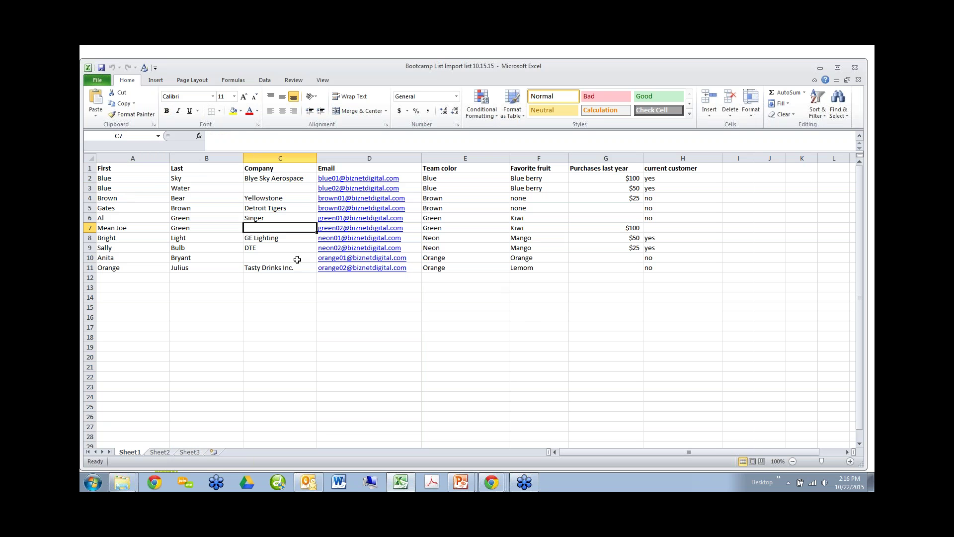
{"action": "left_click", "coordinate": [298, 199]}
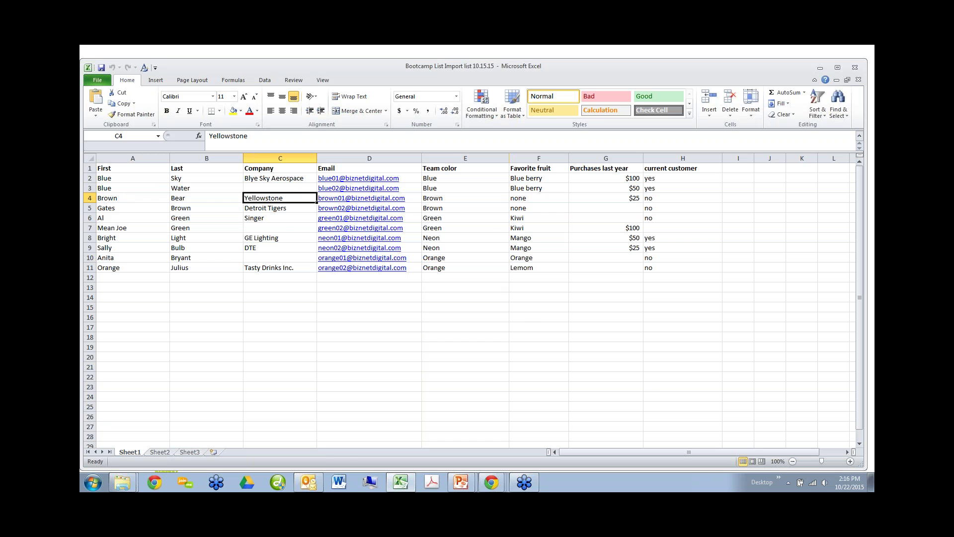
Step: Review the Team color, Favorite fruit, Purchases last year and current customer columns of the contact list
{"action": "left_click_drag", "start_coordinate": [736, 70], "coordinate": [587, 59]}
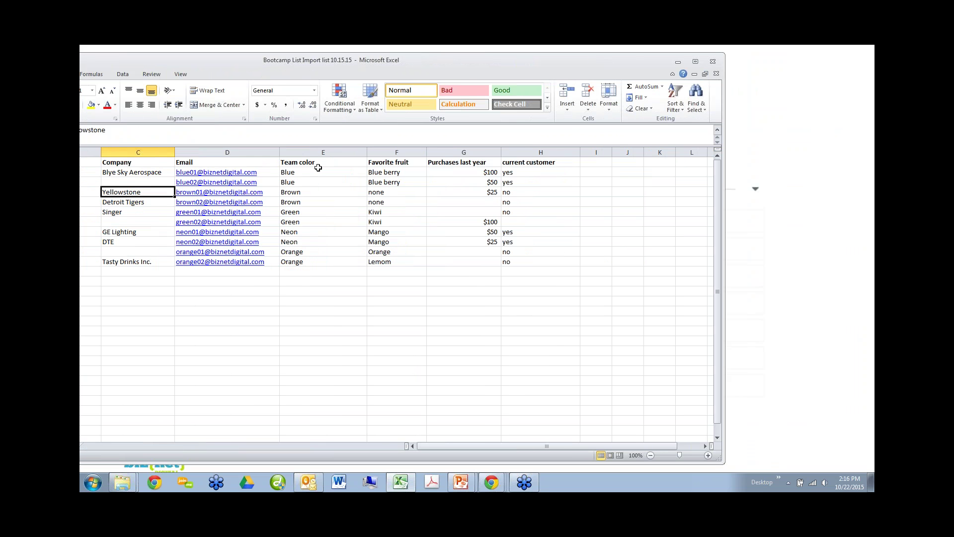
{"action": "left_click", "coordinate": [323, 152]}
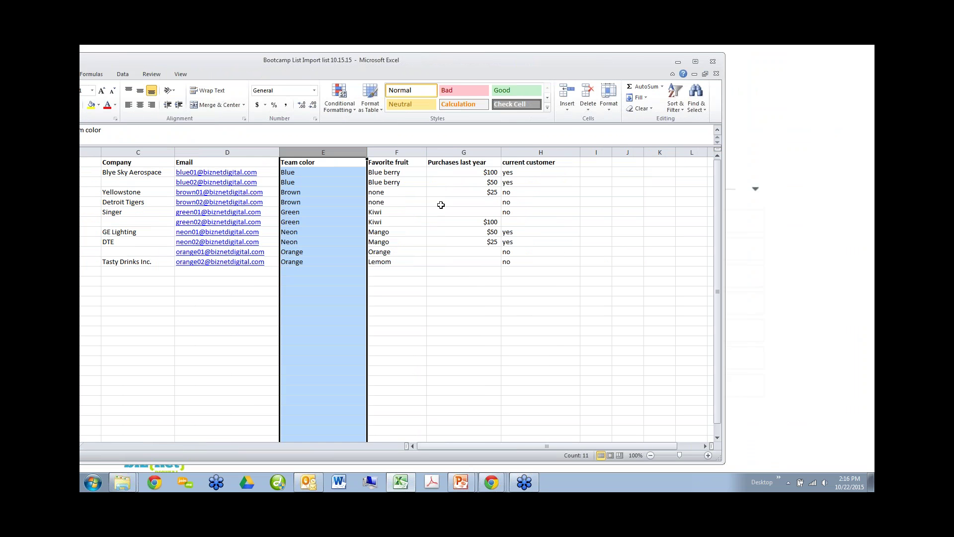
{"action": "left_click", "coordinate": [420, 150]}
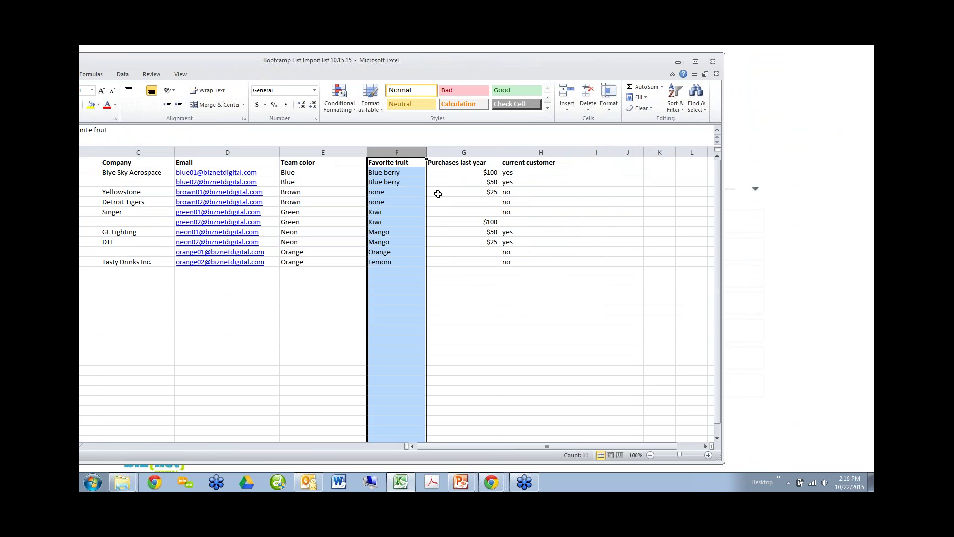
{"action": "left_click", "coordinate": [465, 152]}
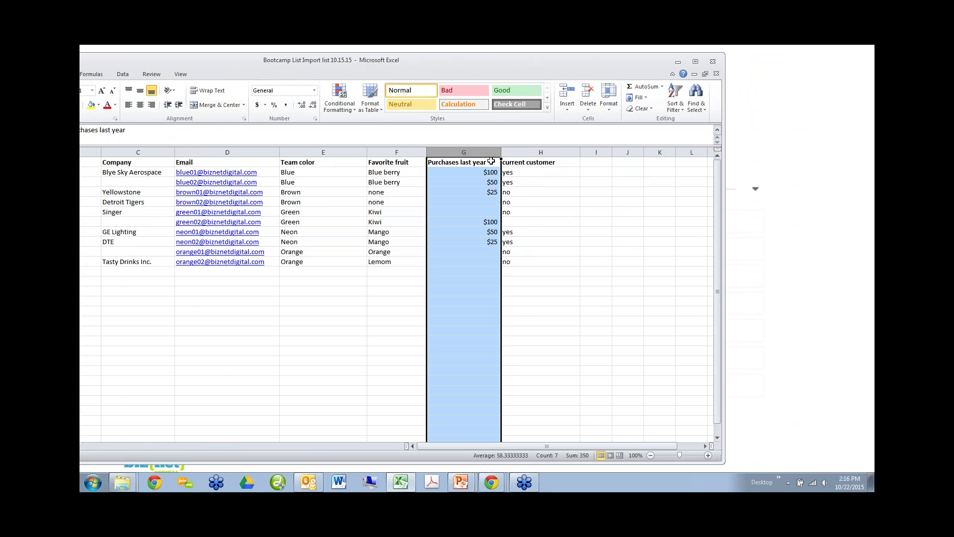
{"action": "left_click", "coordinate": [556, 149]}
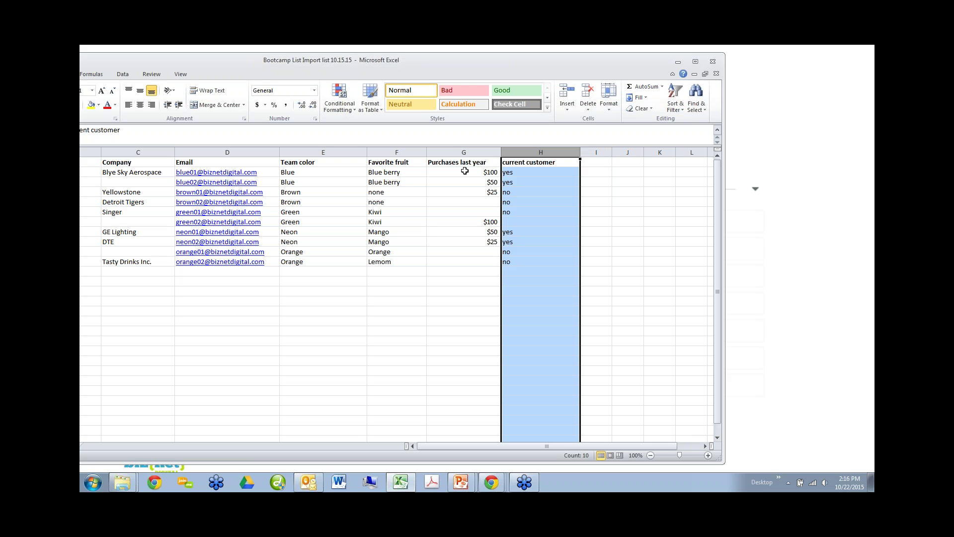
{"action": "left_click_drag", "start_coordinate": [583, 61], "coordinate": [714, 67]}
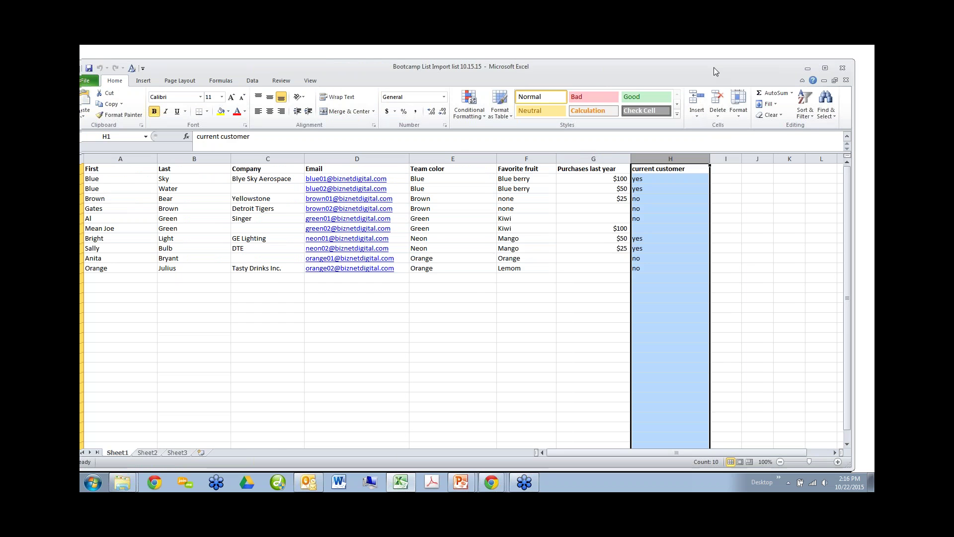
Step: Save the active sheet to the Desktop as CSV (Comma delimited) under the name Bootcamp List Import list 10.15.15, keeping that format
{"action": "left_click_drag", "start_coordinate": [311, 69], "coordinate": [366, 68]}
{"action": "left_click", "coordinate": [143, 79]}
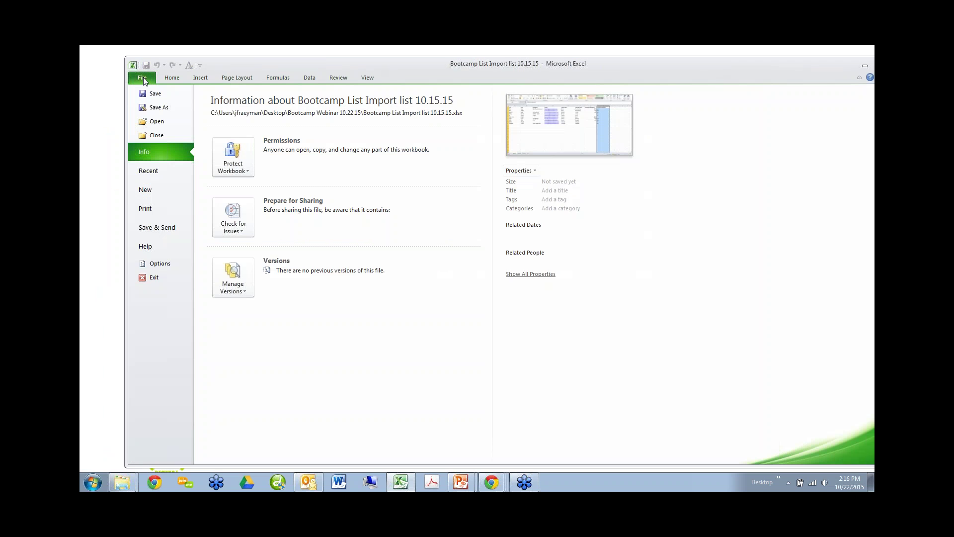
{"action": "left_click", "coordinate": [173, 108]}
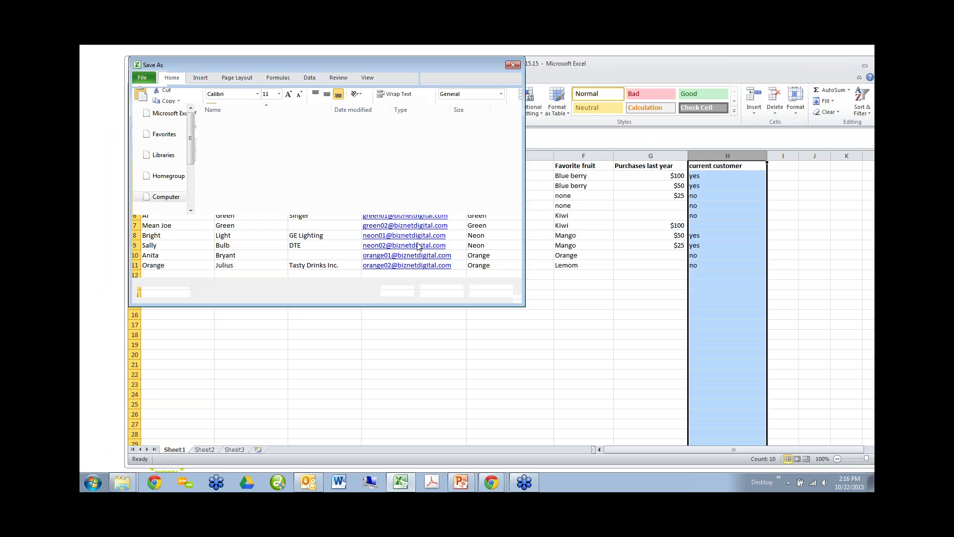
{"action": "left_click_drag", "start_coordinate": [193, 181], "coordinate": [191, 143]}
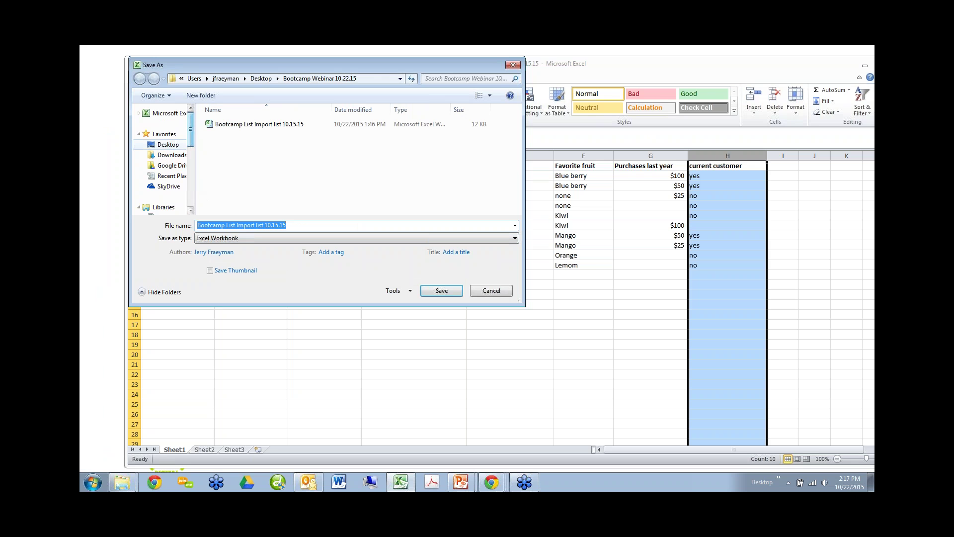
{"action": "left_click", "coordinate": [174, 145]}
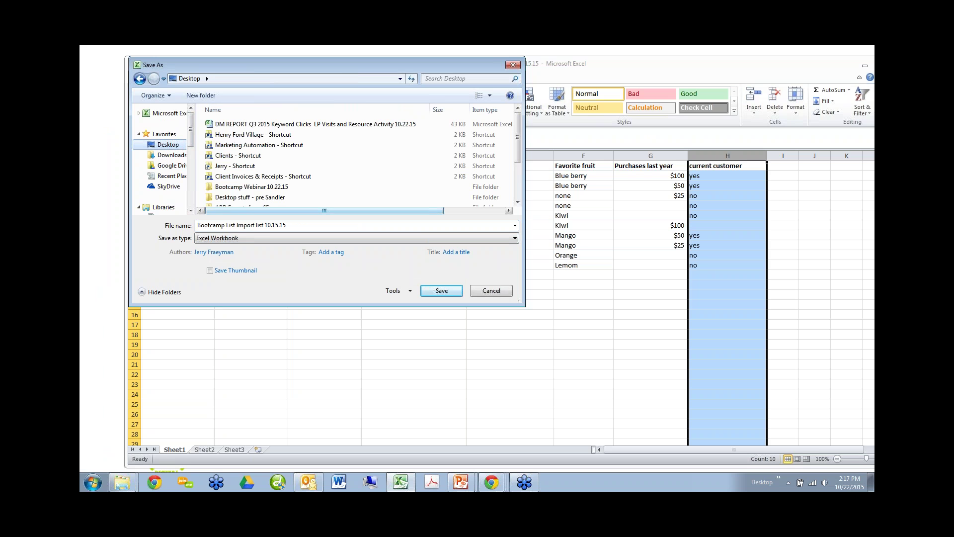
{"action": "left_click", "coordinate": [270, 238]}
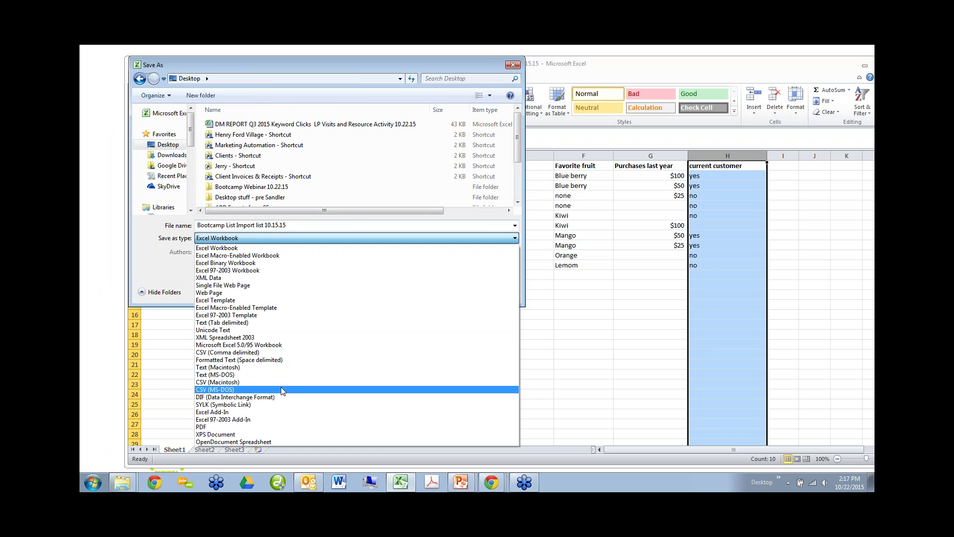
{"action": "left_click", "coordinate": [297, 357]}
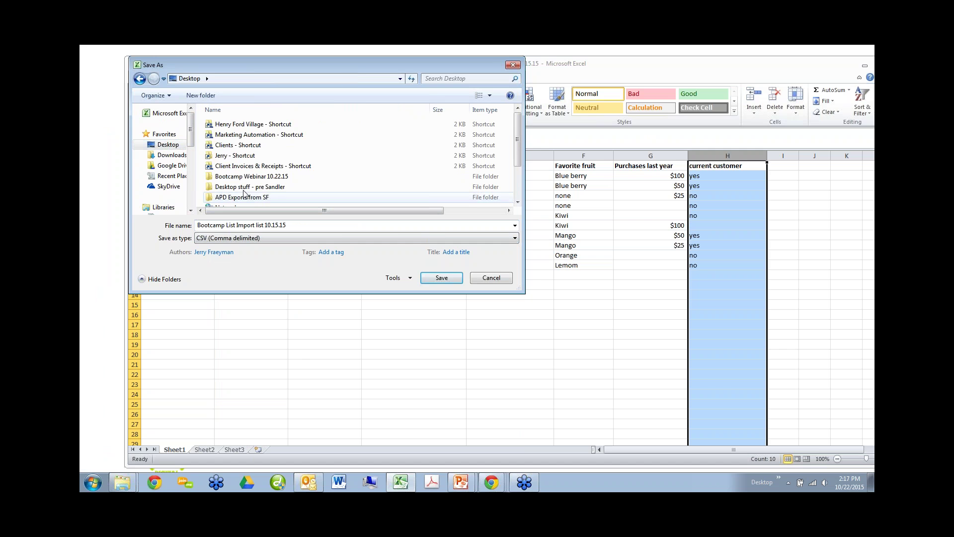
{"action": "left_click", "coordinate": [441, 278]}
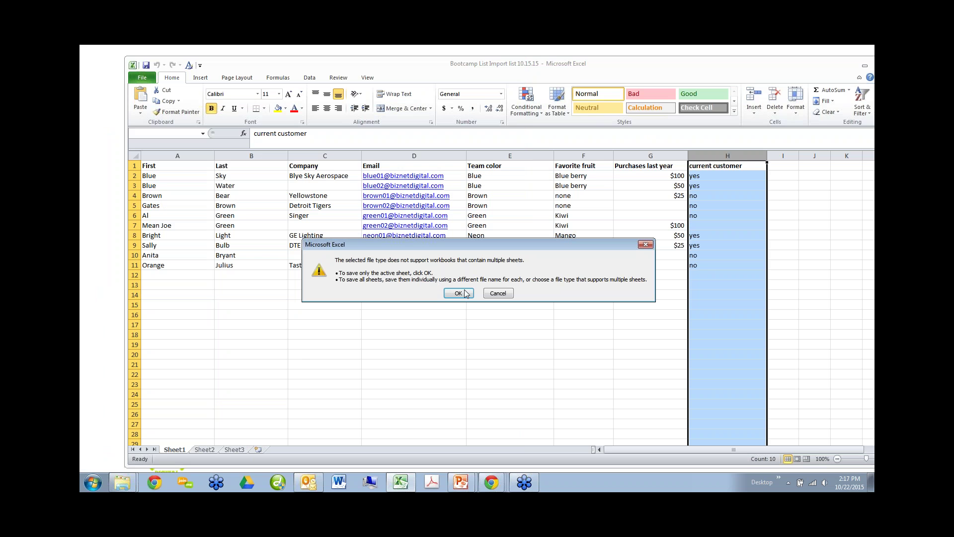
{"action": "left_click", "coordinate": [460, 294]}
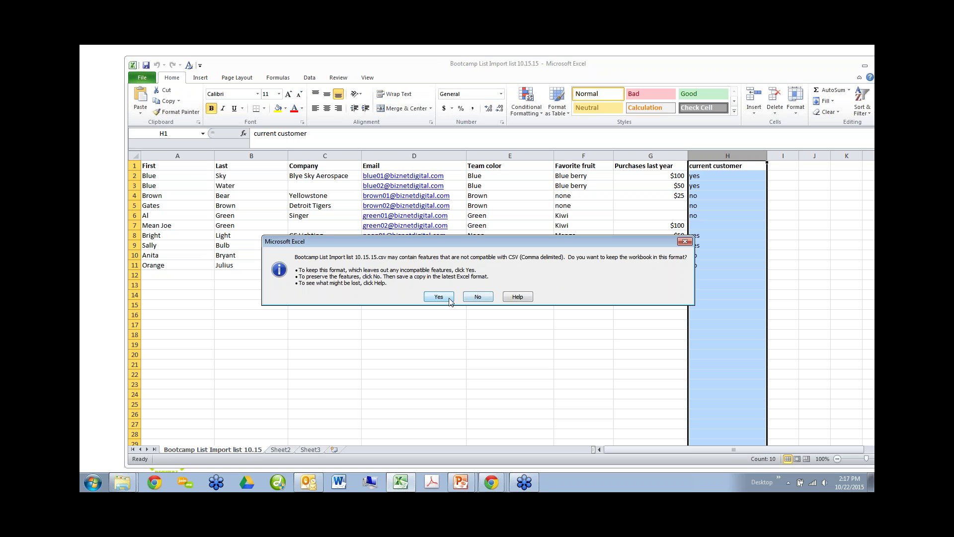
{"action": "left_click", "coordinate": [450, 298]}
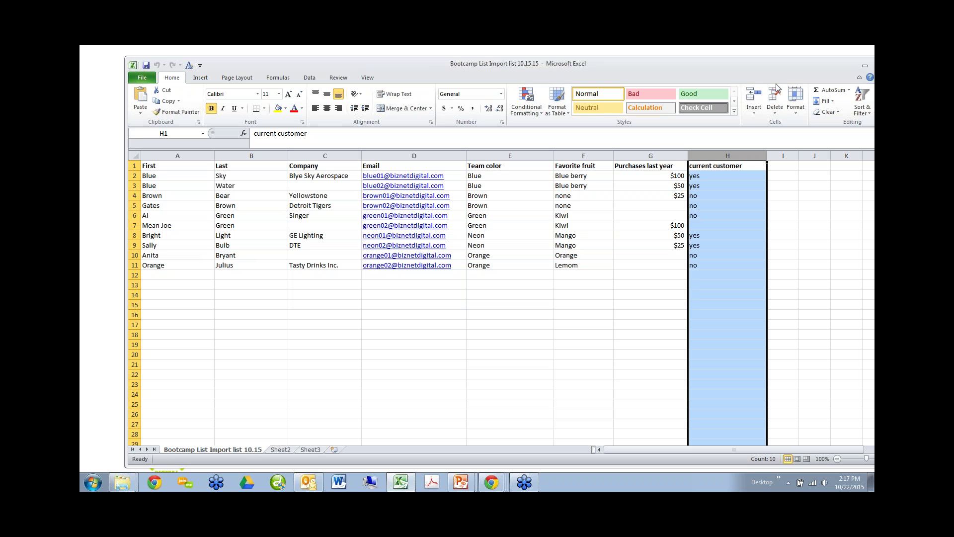
Step: Close the contact list workbook without saving further changes
{"action": "left_click_drag", "start_coordinate": [708, 65], "coordinate": [459, 71]}
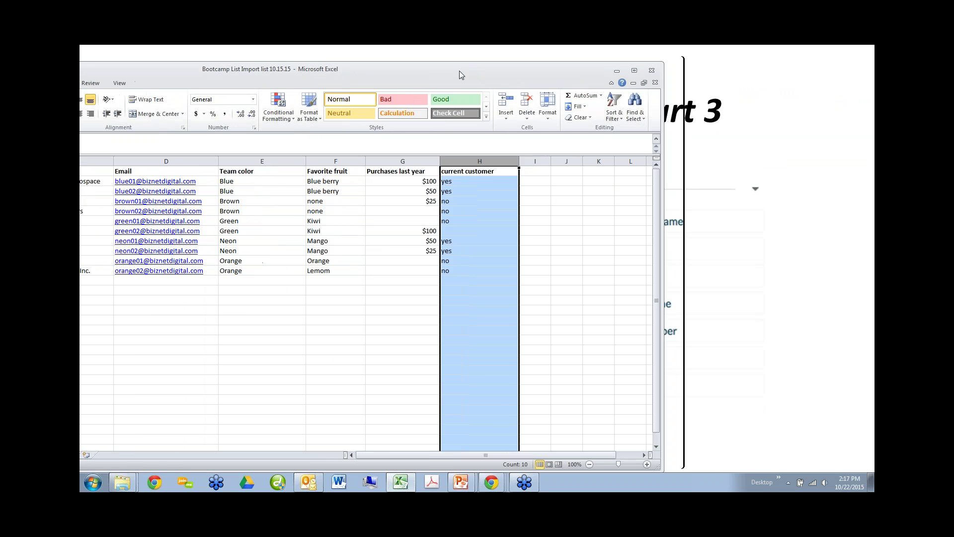
{"action": "left_click", "coordinate": [652, 71]}
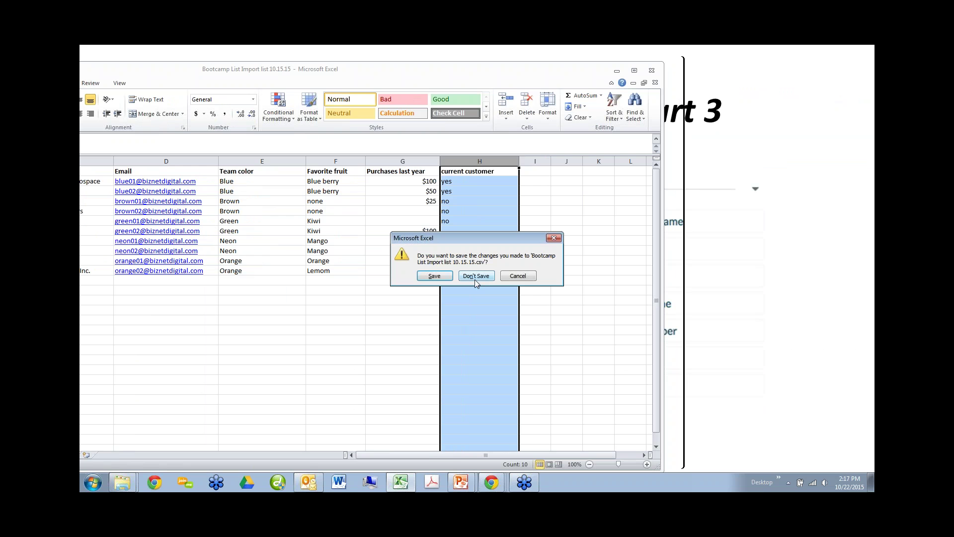
{"action": "left_click", "coordinate": [476, 276]}
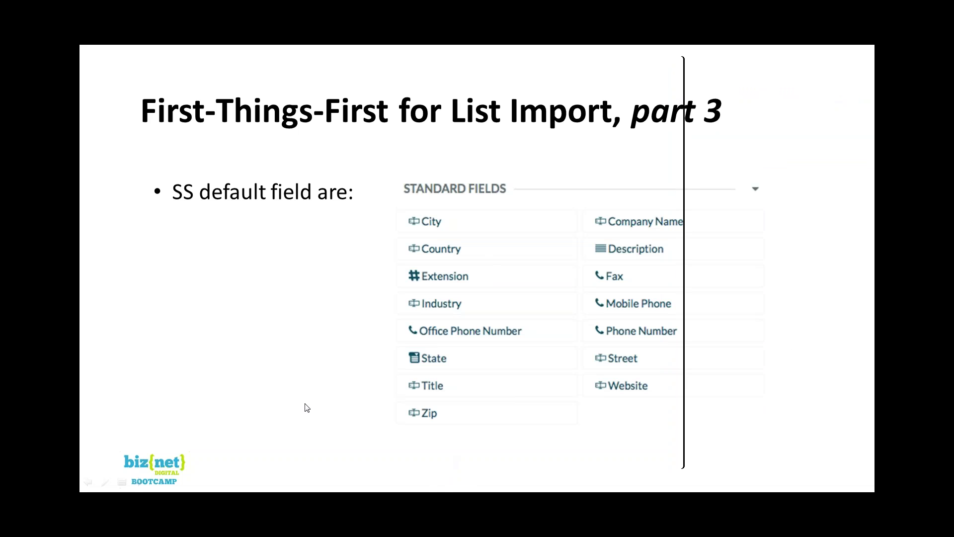
Step: Leave the slide show, switch to SharpSpring in Chrome and change the active client account to Biznet Bootcamp
{"action": "left_click", "coordinate": [541, 111]}
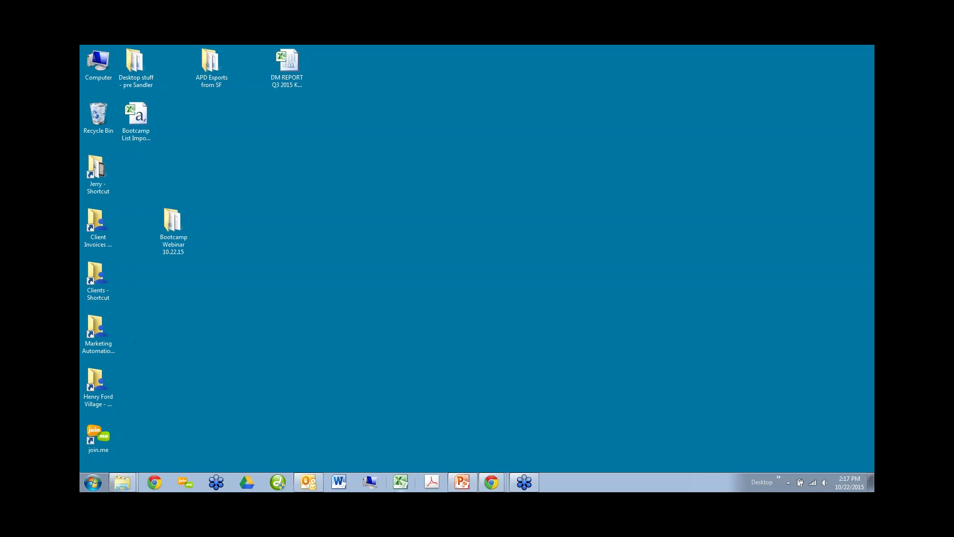
{"action": "mouse_move", "coordinate": [491, 482]}
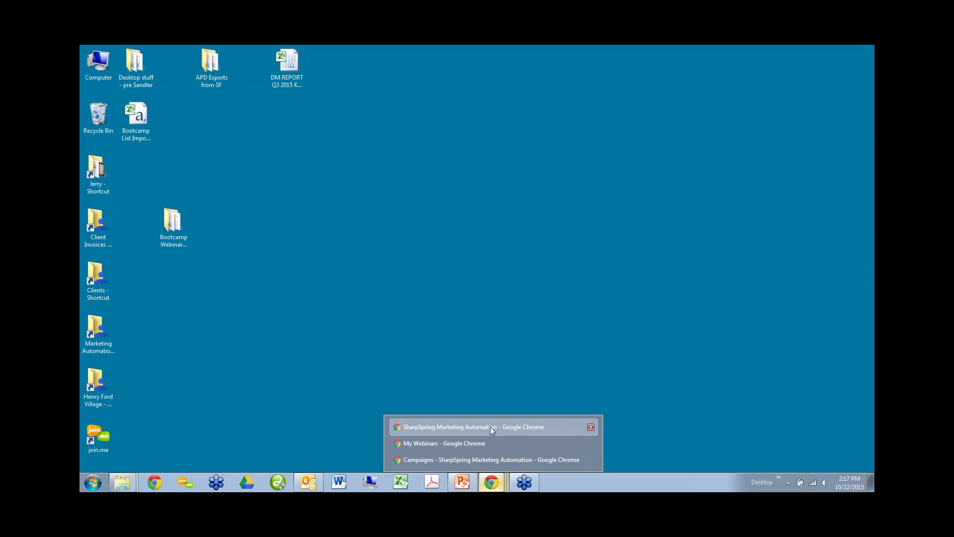
{"action": "left_click", "coordinate": [491, 426]}
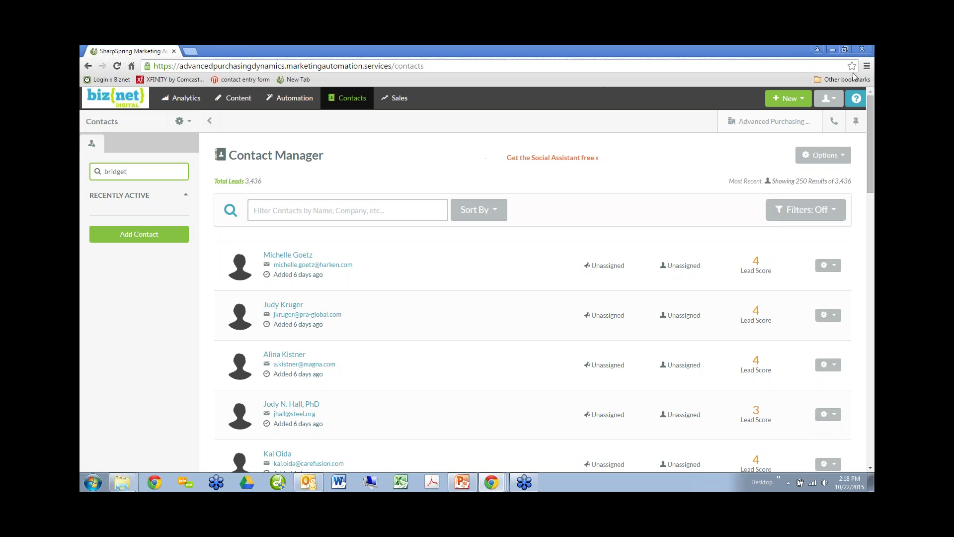
{"action": "left_click", "coordinate": [836, 73]}
{"action": "left_click", "coordinate": [816, 126]}
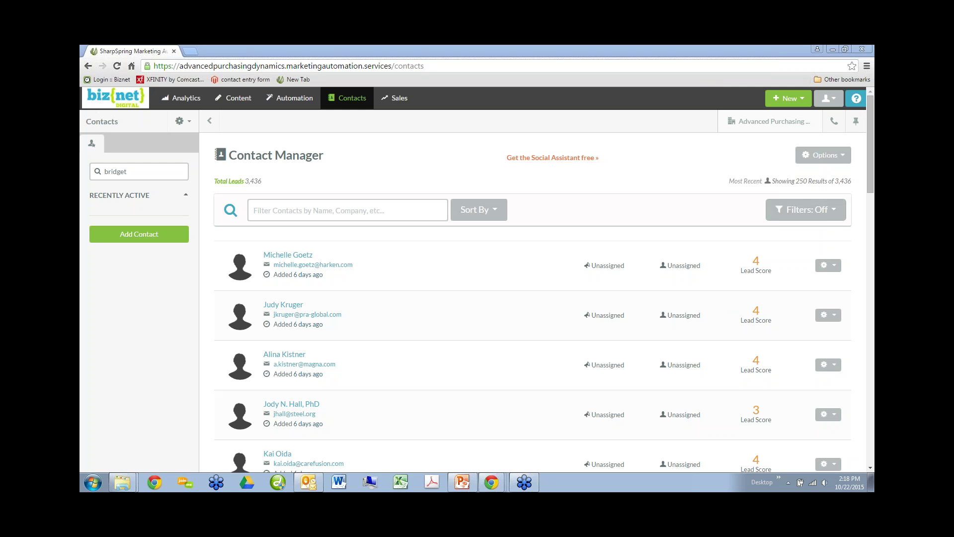
{"action": "left_click", "coordinate": [790, 122]}
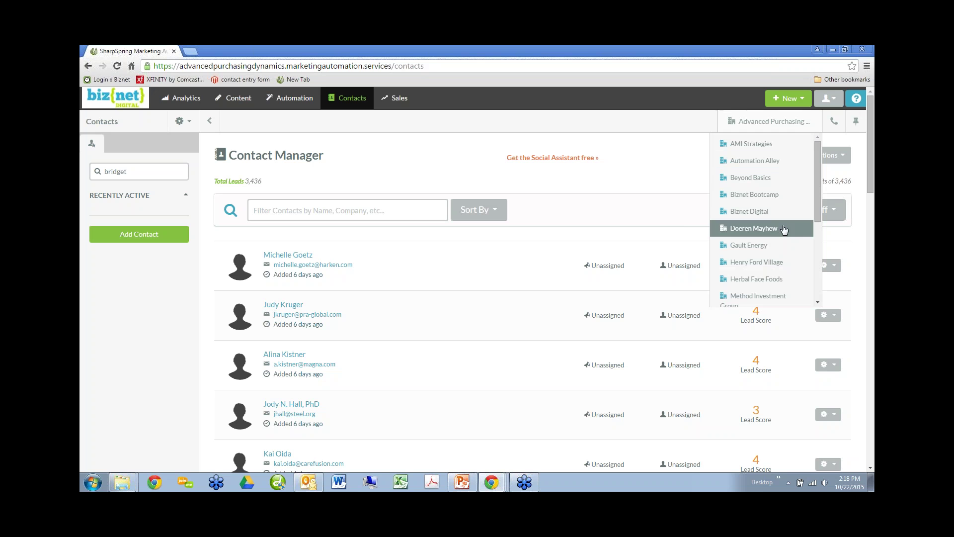
{"action": "left_click", "coordinate": [762, 208]}
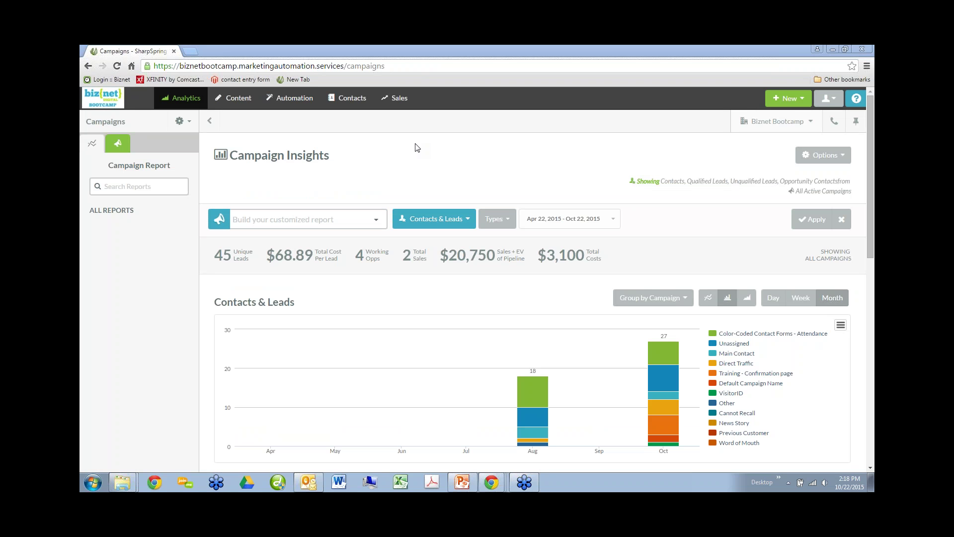
Step: Open the contacts Import Tool and review its instructions and the required and optional CSV fields
{"action": "left_click", "coordinate": [351, 99]}
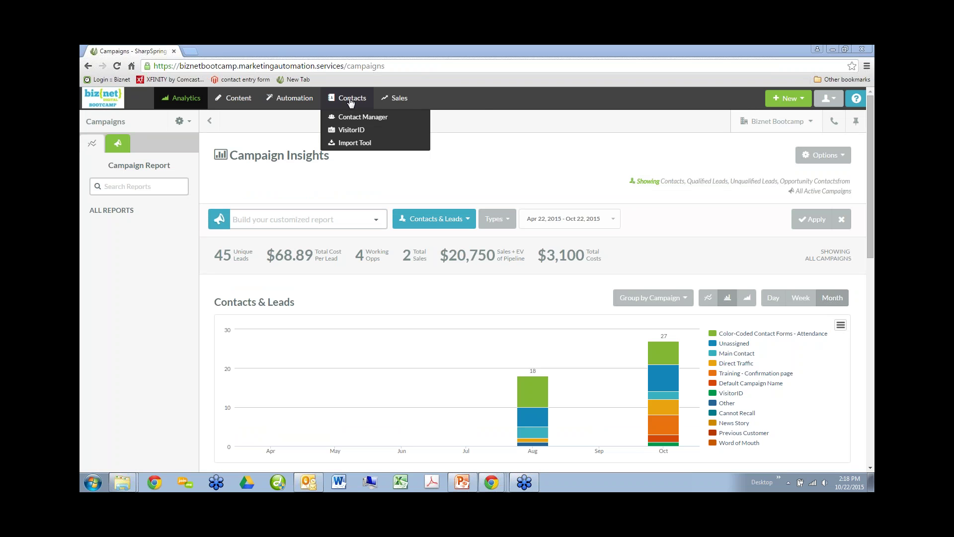
{"action": "left_click", "coordinate": [394, 105]}
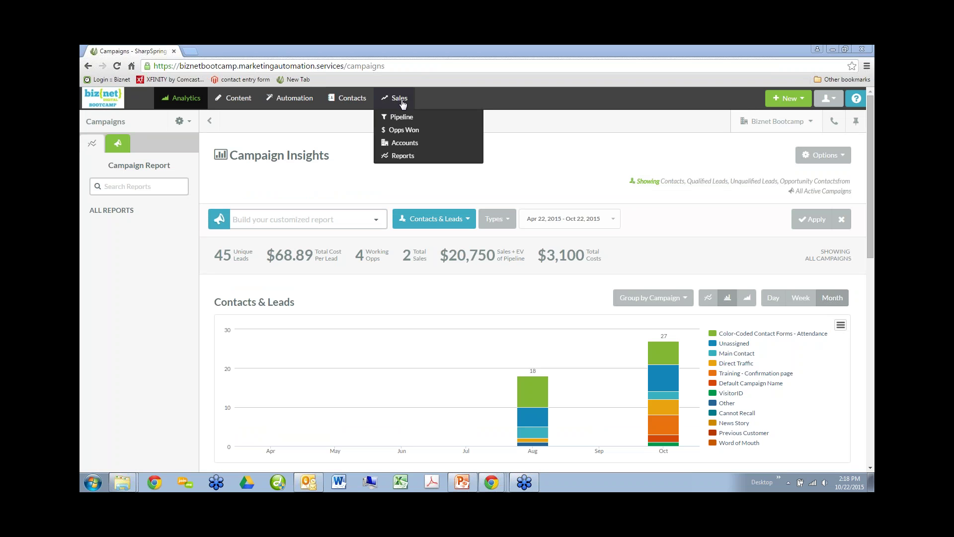
{"action": "left_click", "coordinate": [356, 106]}
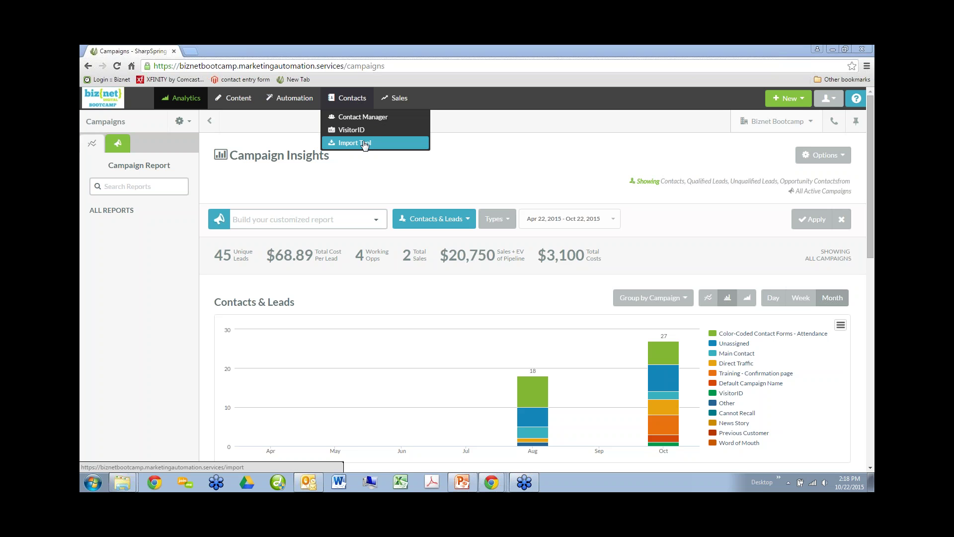
{"action": "left_click", "coordinate": [365, 143]}
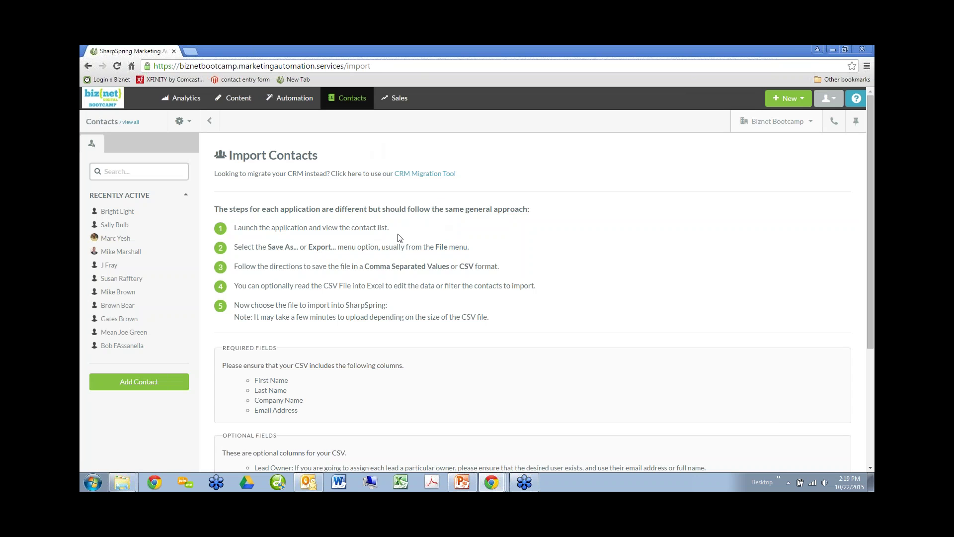
{"action": "scroll", "coordinate": [393, 219], "scroll_direction": "down", "scroll_amount": 1}
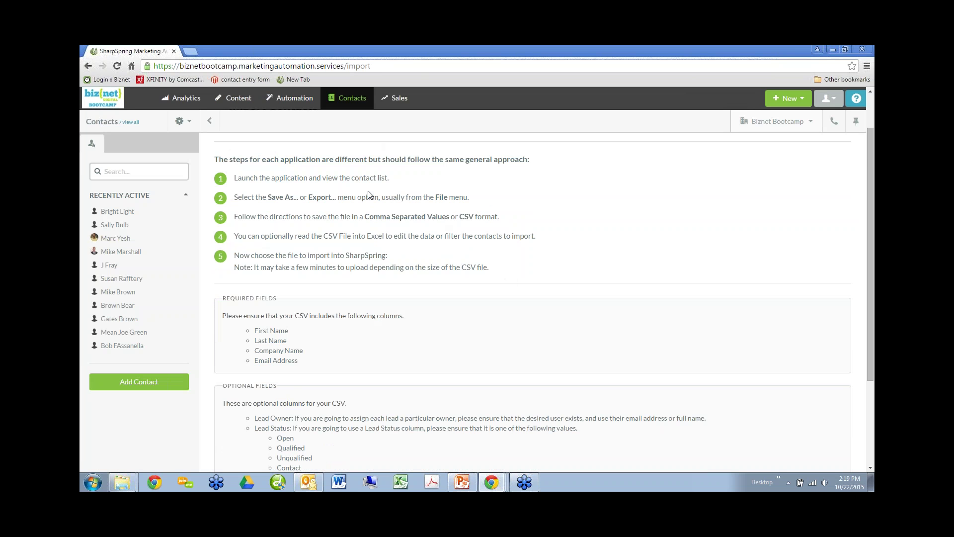
Step: Examine the required CSV columns and the optional Lead Owner and Lead Status columns in the import instructions
{"action": "scroll", "coordinate": [440, 226], "scroll_direction": "down", "scroll_amount": 1}
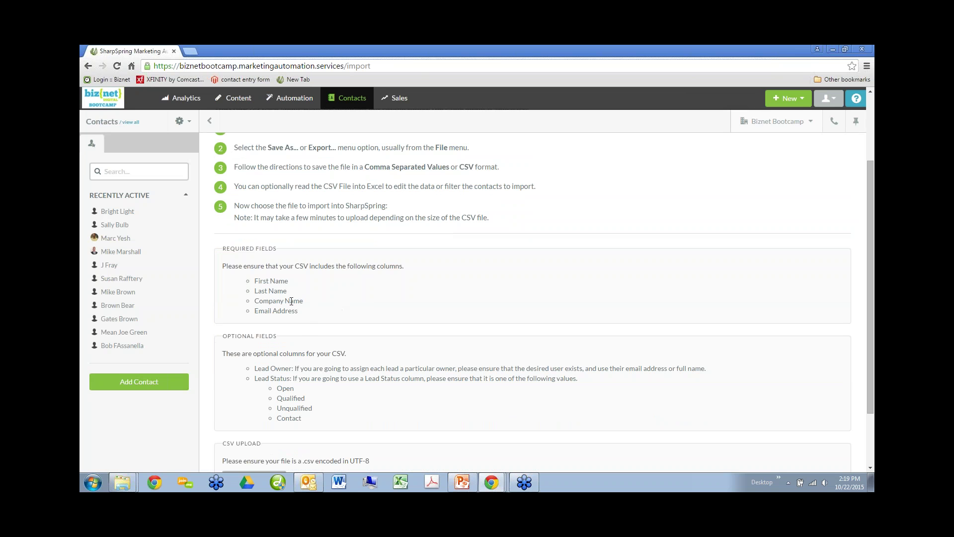
{"action": "left_click_drag", "start_coordinate": [302, 267], "coordinate": [274, 291]}
{"action": "left_click", "coordinate": [277, 293]}
{"action": "left_click_drag", "start_coordinate": [277, 249], "coordinate": [266, 248]}
{"action": "scroll", "coordinate": [437, 288], "scroll_direction": "down", "scroll_amount": 3}
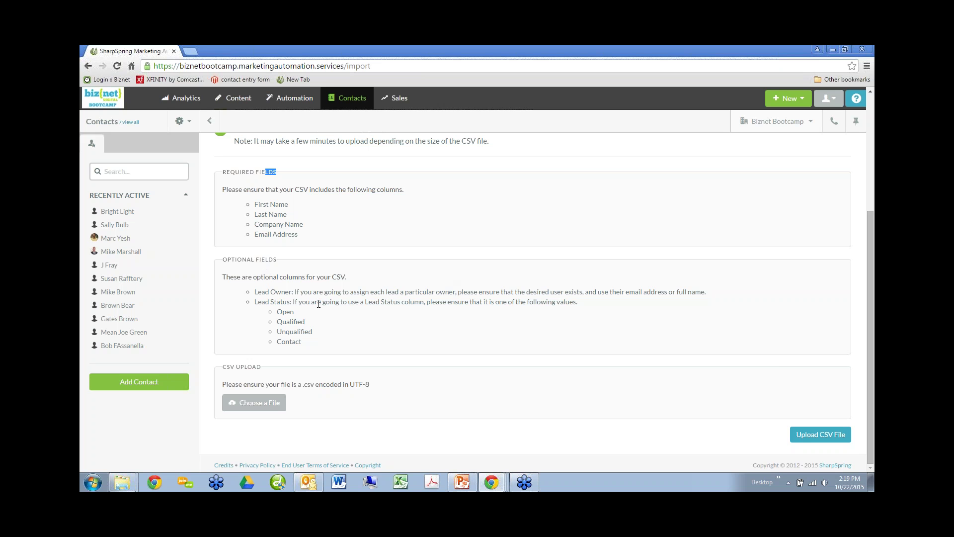
{"action": "left_click", "coordinate": [293, 293]}
{"action": "left_click_drag", "start_coordinate": [293, 293], "coordinate": [254, 294]}
{"action": "left_click", "coordinate": [262, 304]}
{"action": "left_click_drag", "start_coordinate": [262, 304], "coordinate": [324, 304]}
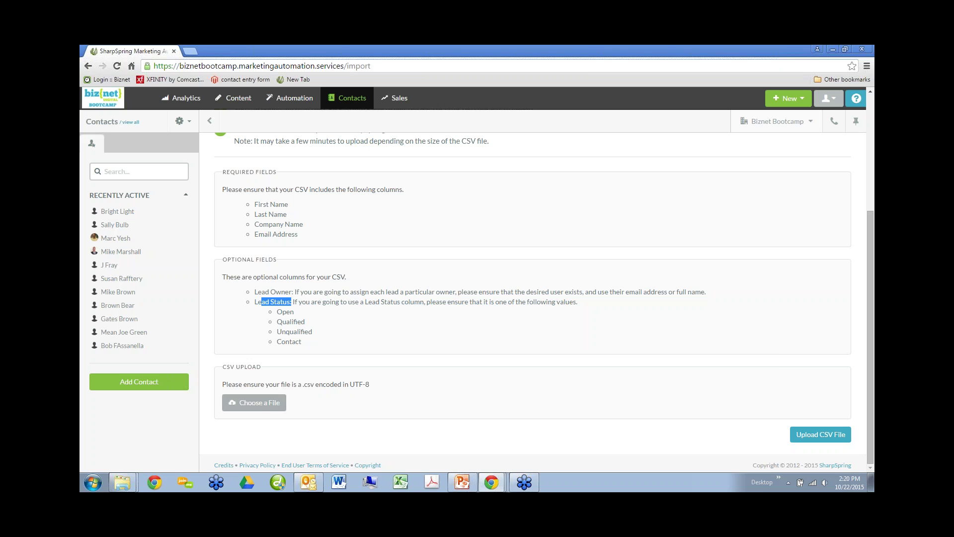
Step: Upload the CSV file Bootcamp List Import list 10.15.15 from the Desktop for import
{"action": "left_click", "coordinate": [253, 406]}
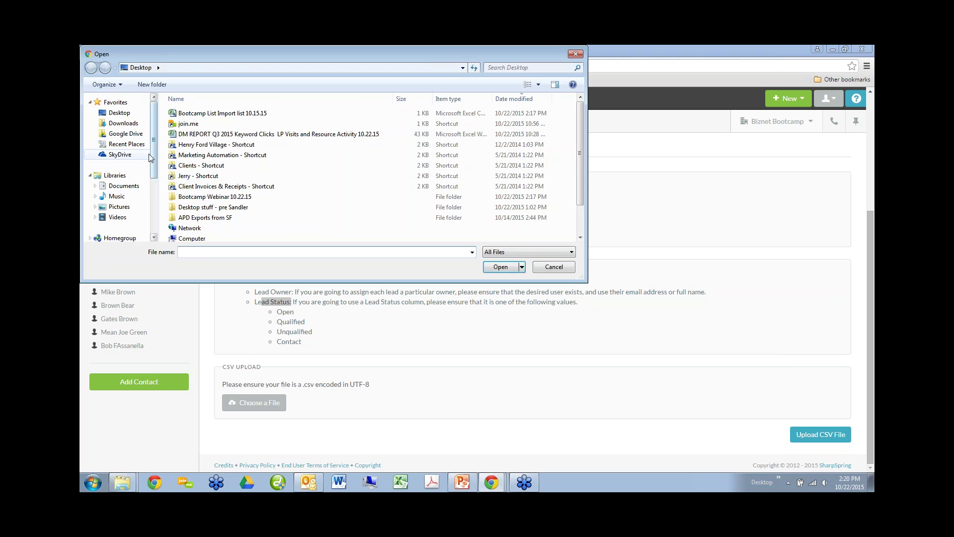
{"action": "left_click", "coordinate": [120, 113]}
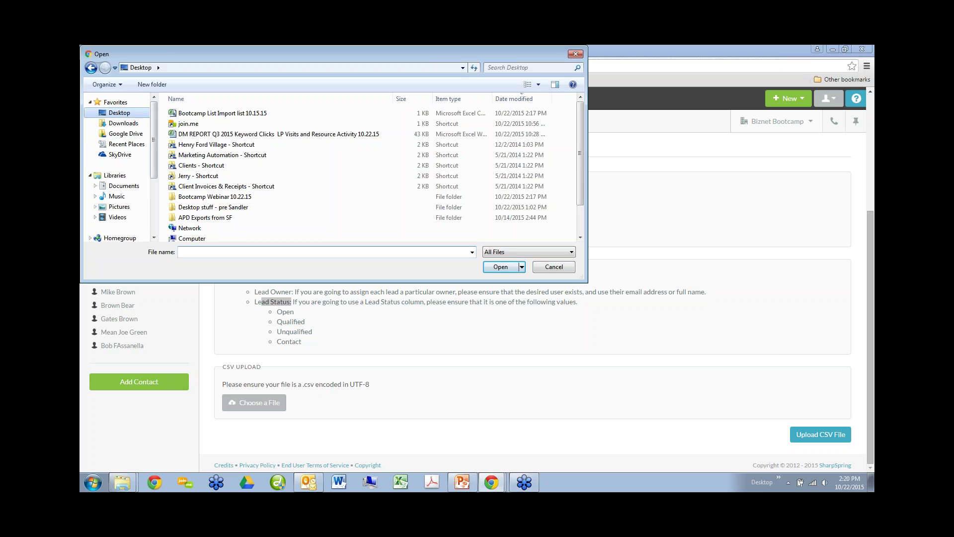
{"action": "left_click", "coordinate": [233, 117]}
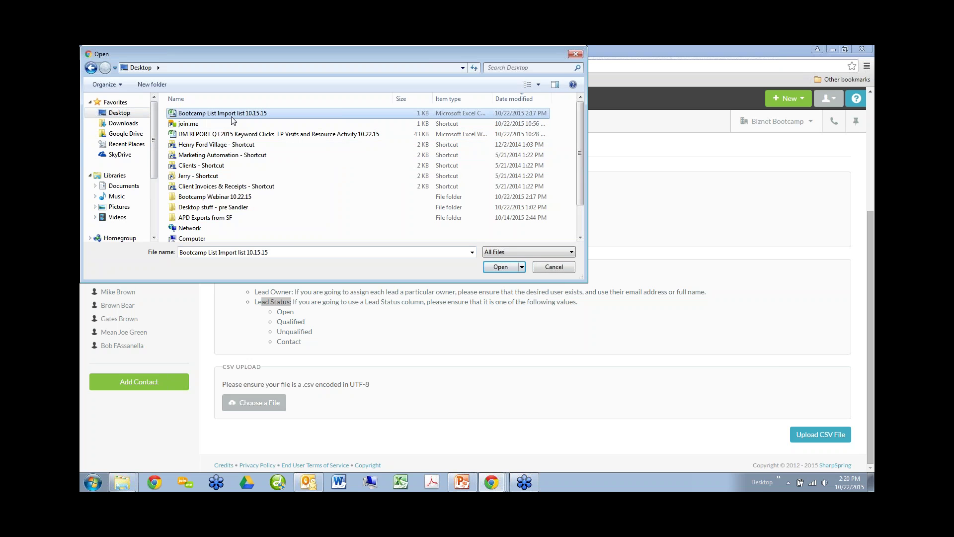
{"action": "left_click", "coordinate": [501, 267]}
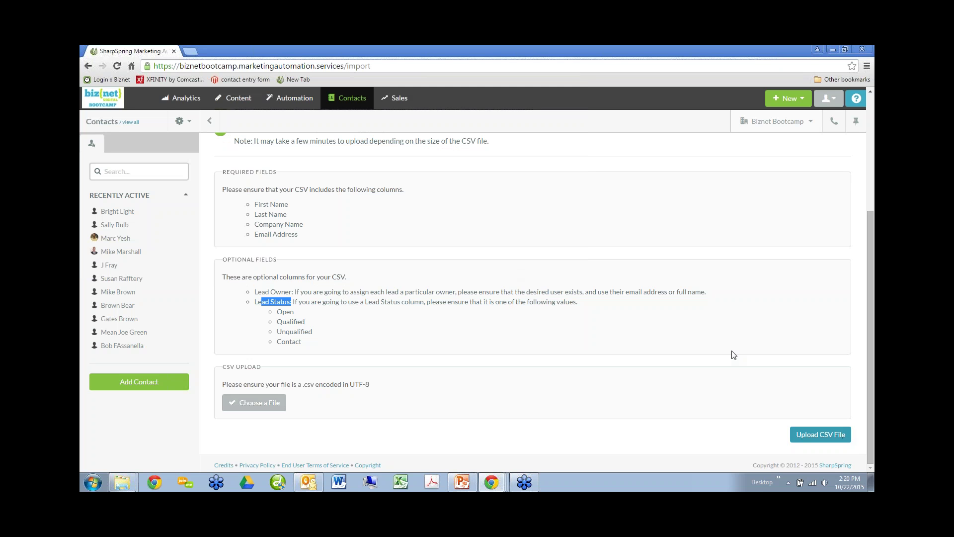
{"action": "left_click", "coordinate": [844, 439]}
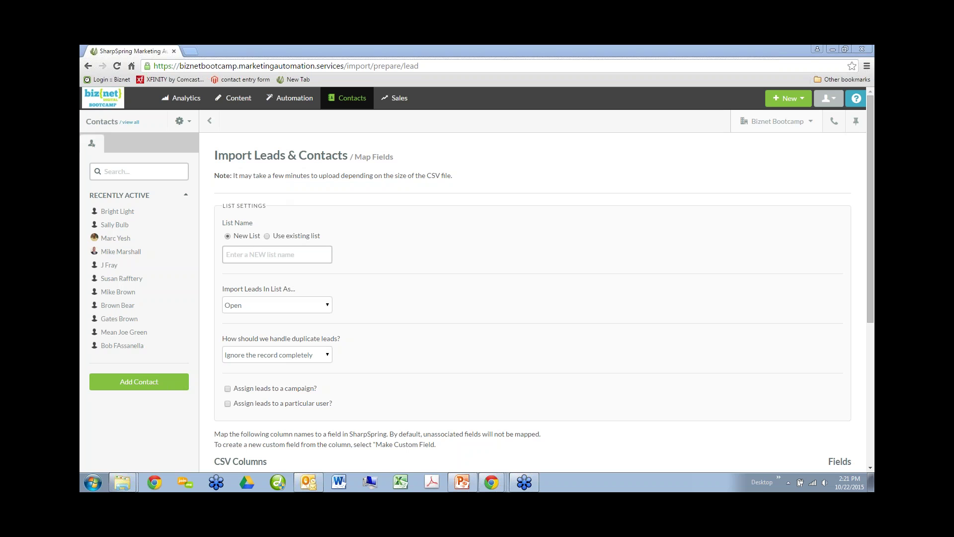
Step: Try Thanksgiving 2015 as the new list's name, and clear it again
{"action": "left_click", "coordinate": [268, 257]}
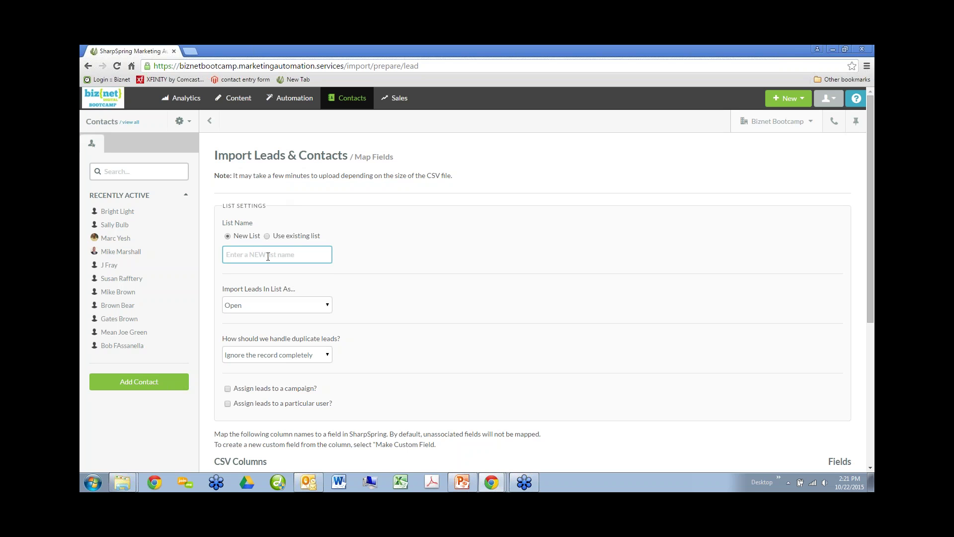
{"action": "type", "text": "Thanksigiv"}
{"action": "key", "text": "BackSpace"}
{"action": "key", "text": "BackSpace"}
{"action": "key", "text": "BackSpace"}
{"action": "key", "text": "BackSpace"}
{"action": "key", "text": "BackSpace"}
{"action": "type", "text": "sgiving 2015"}
{"action": "left_click_drag", "start_coordinate": [286, 255], "coordinate": [204, 258]}
{"action": "key", "text": "BackSpace"}
Step: Try using the existing Biznet Employees list as the import target
{"action": "left_click", "coordinate": [267, 236]}
{"action": "left_click", "coordinate": [289, 257]}
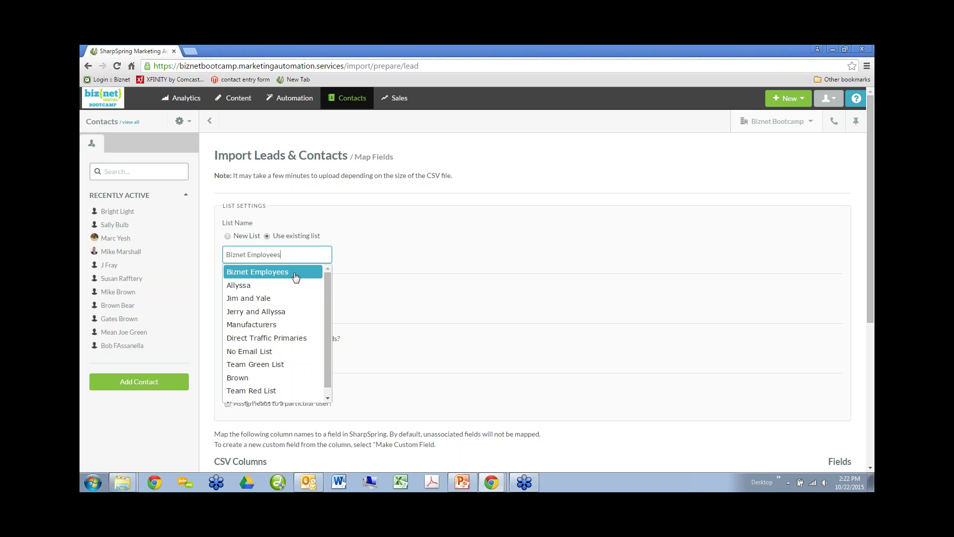
{"action": "left_click", "coordinate": [295, 277]}
Step: Set the import to a new list named Oct. 22 Training, with its leads imported as Open
{"action": "left_click", "coordinate": [227, 235]}
{"action": "left_click", "coordinate": [289, 255]}
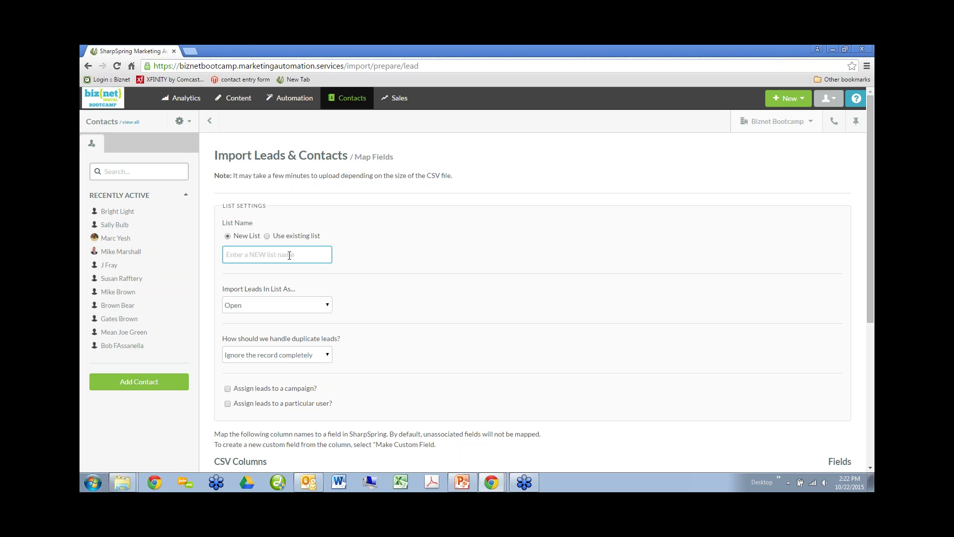
{"action": "type", "text": "Oct. 22 Training"}
{"action": "left_click", "coordinate": [328, 307]}
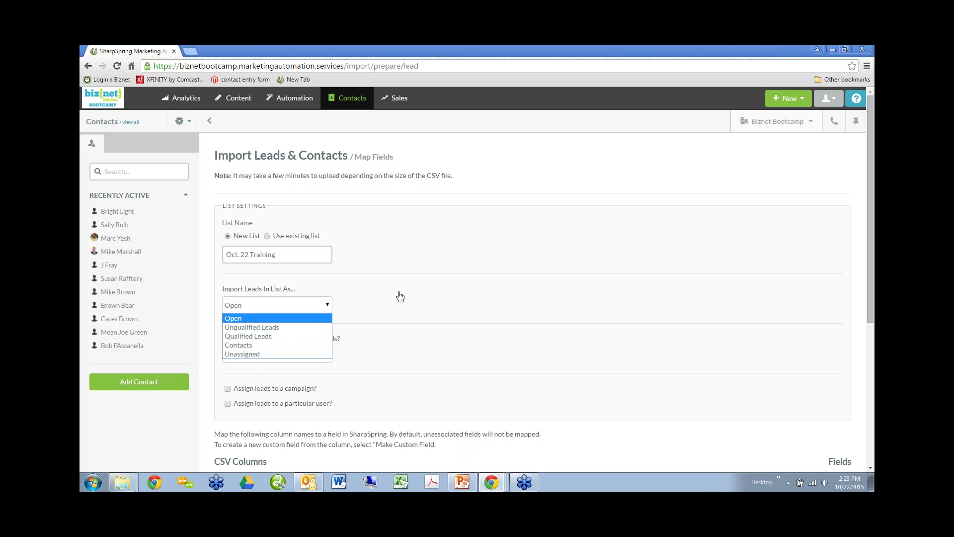
{"action": "left_click", "coordinate": [324, 319]}
Step: Examine the available options for handling duplicate leads without changing the selection
{"action": "scroll", "coordinate": [420, 292], "scroll_direction": "down", "scroll_amount": 3}
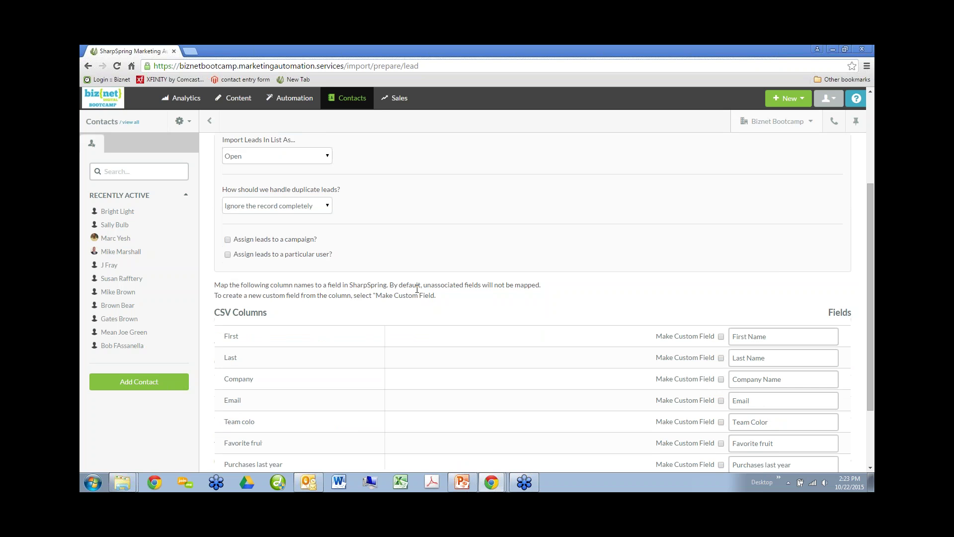
{"action": "left_click", "coordinate": [326, 209]}
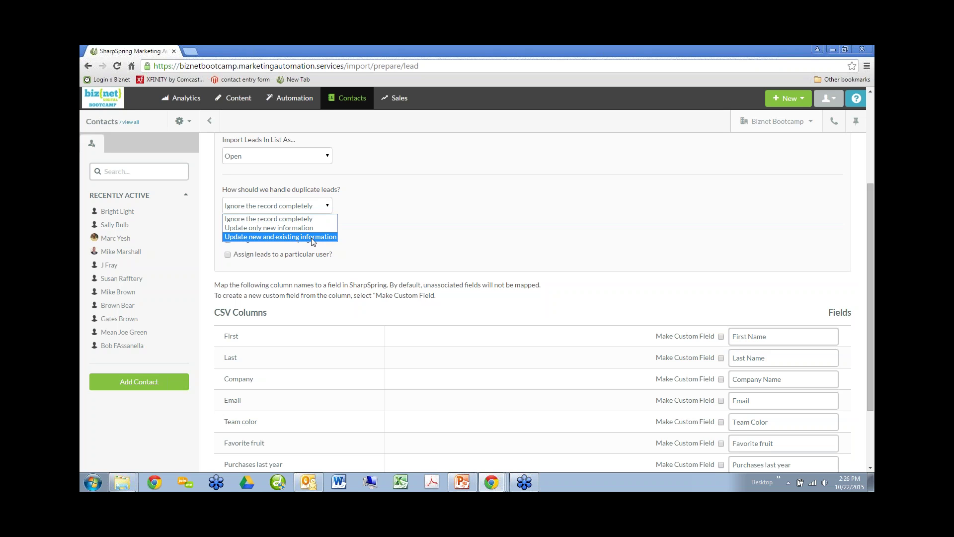
{"action": "left_click", "coordinate": [561, 247]}
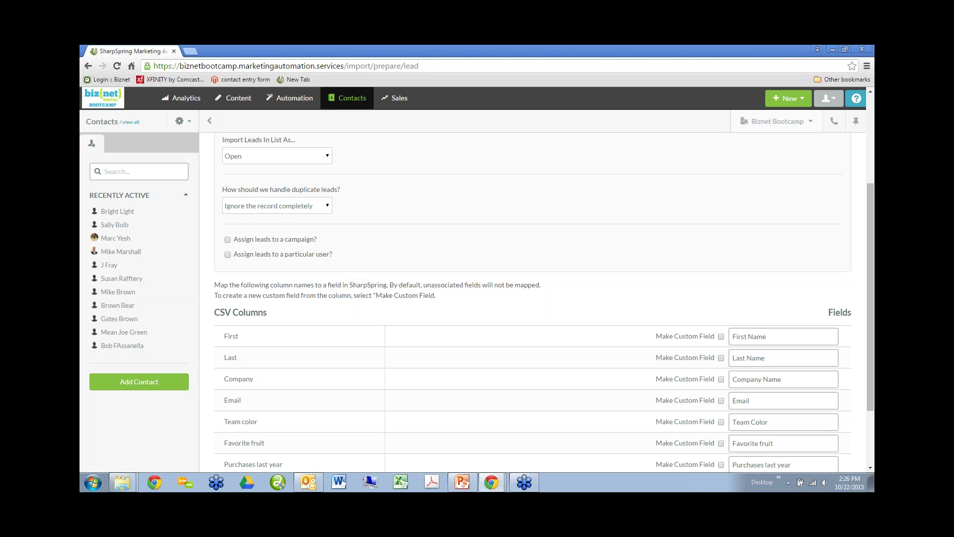
Step: Enable assigning leads to a campaign, view the campaign choices, and disable it again
{"action": "left_click", "coordinate": [228, 241]}
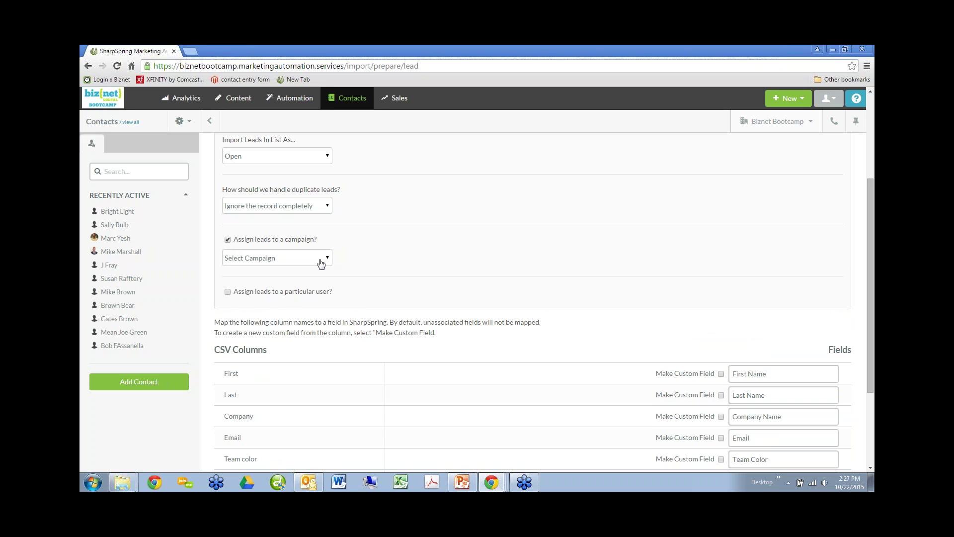
{"action": "left_click", "coordinate": [322, 264]}
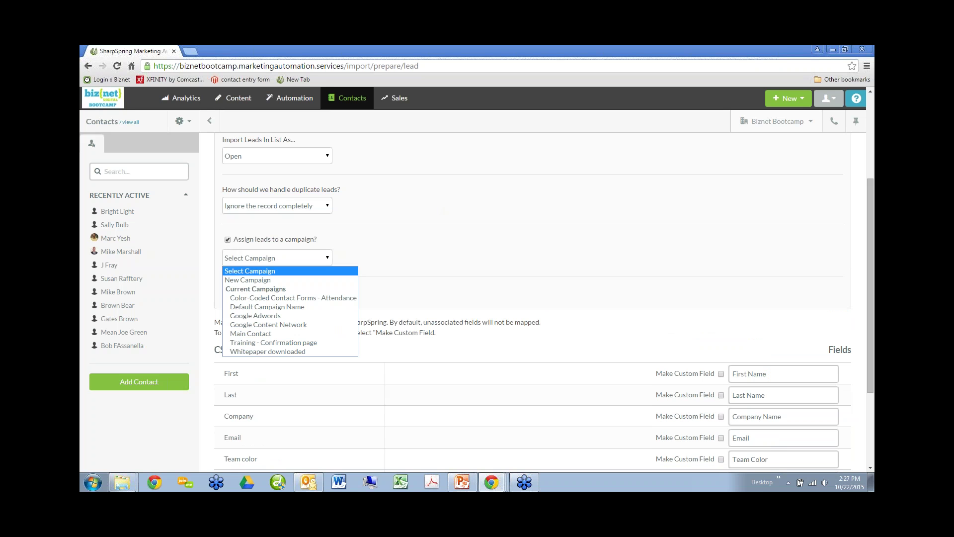
{"action": "left_click", "coordinate": [429, 190]}
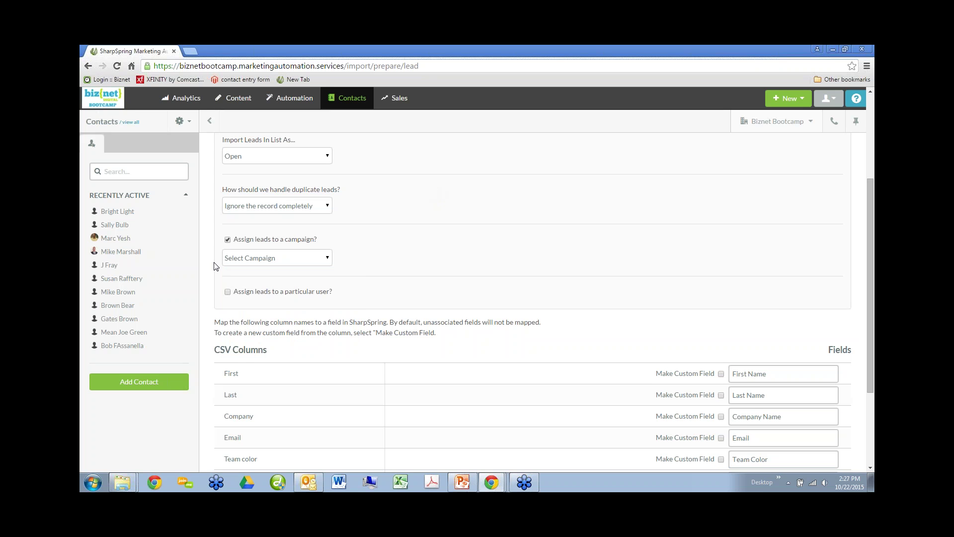
{"action": "left_click", "coordinate": [228, 240]}
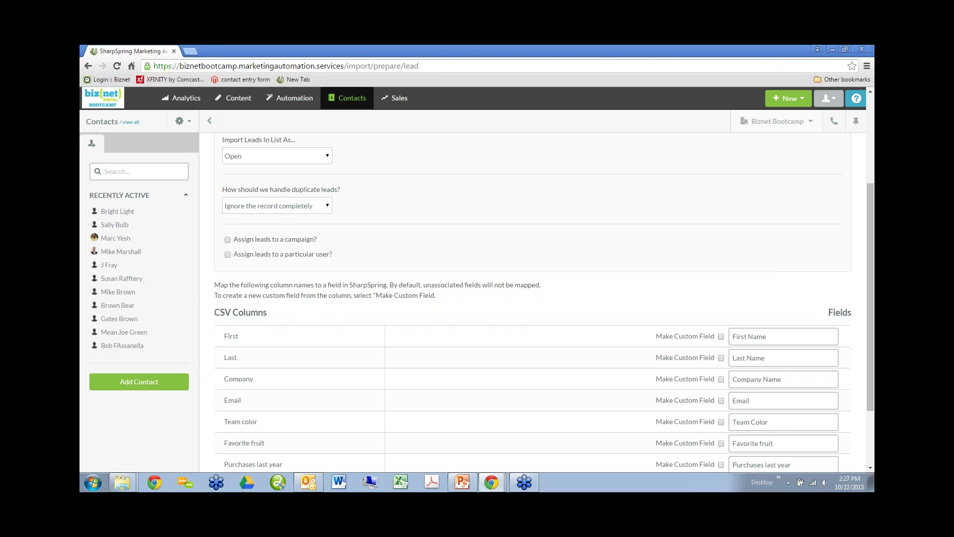
Step: Enable assigning leads to a particular user, view the user choices, and disable it again
{"action": "left_click", "coordinate": [228, 255]}
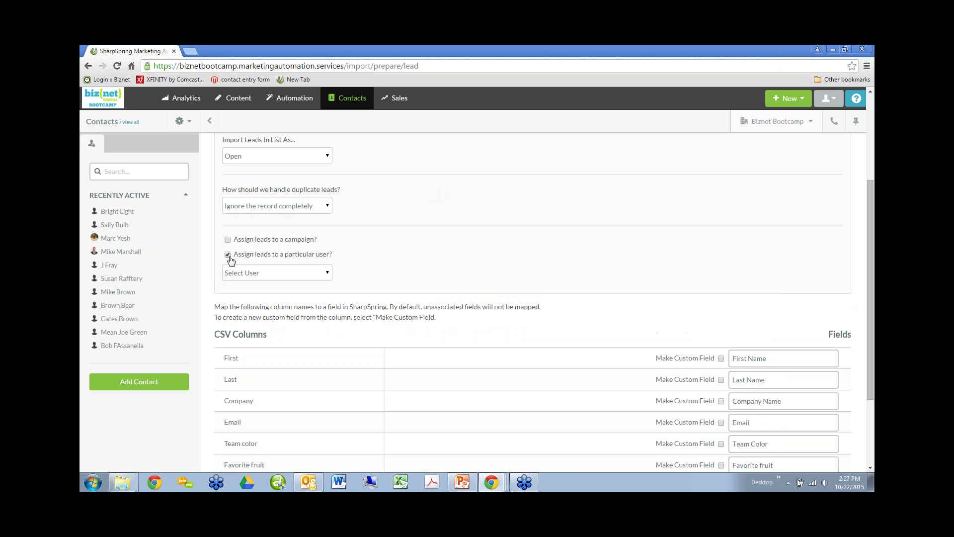
{"action": "left_click", "coordinate": [323, 277]}
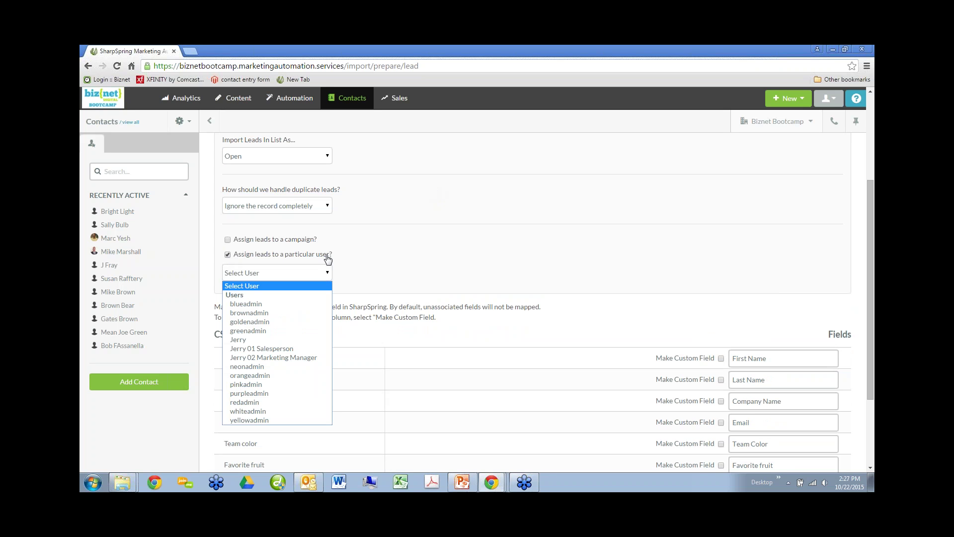
{"action": "left_click", "coordinate": [521, 193]}
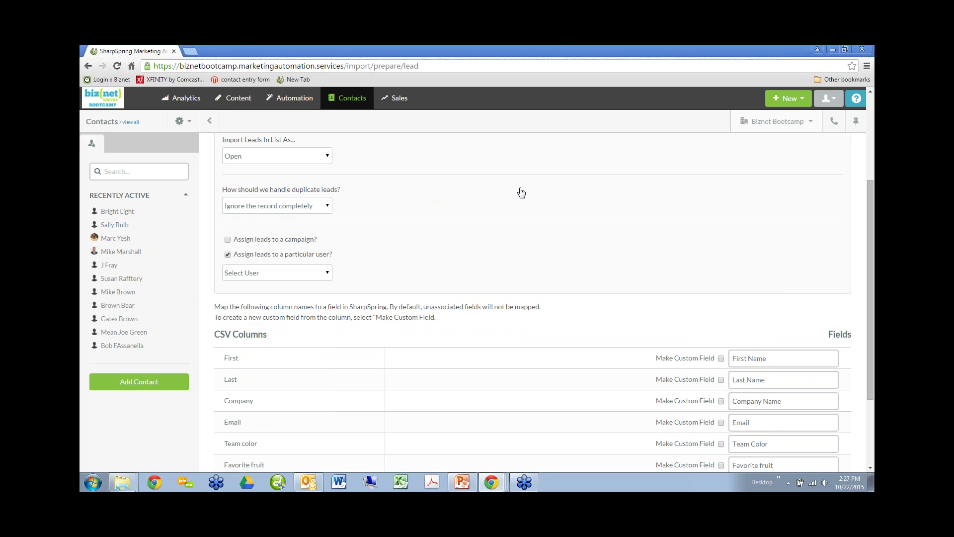
{"action": "left_click", "coordinate": [328, 275]}
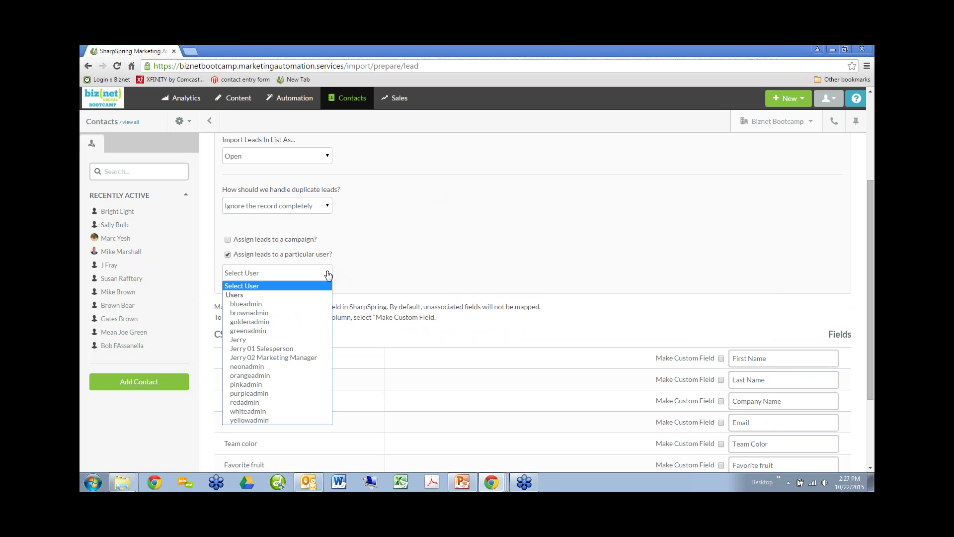
{"action": "left_click", "coordinate": [505, 224]}
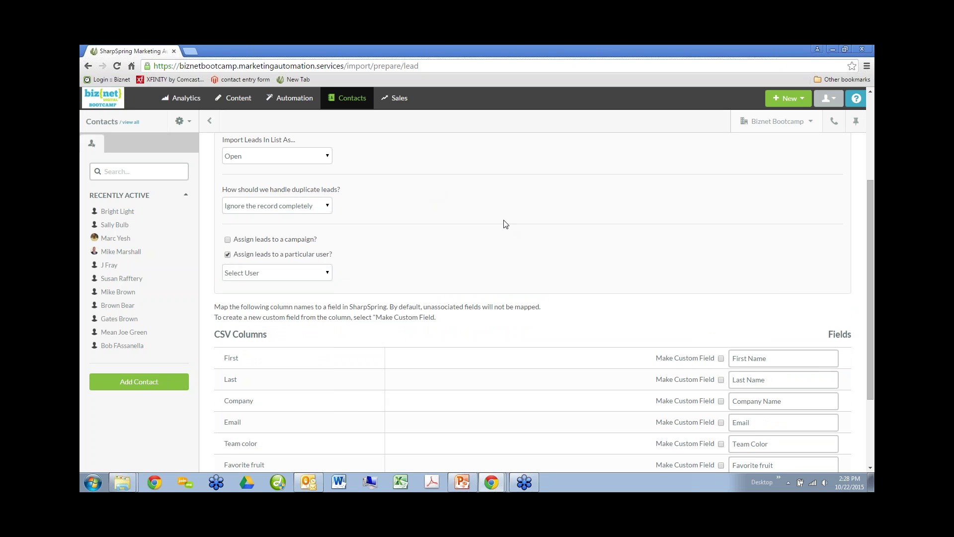
{"action": "left_click", "coordinate": [228, 255]}
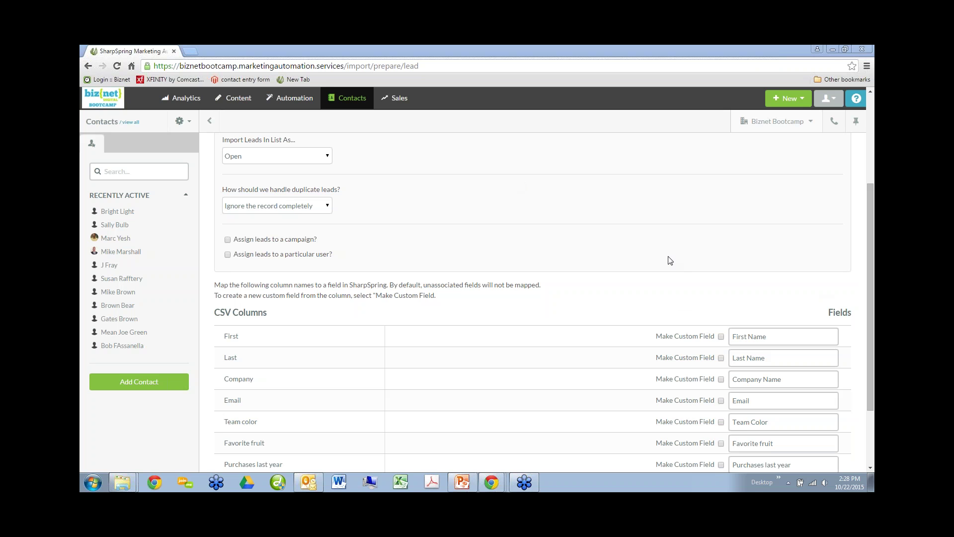
{"action": "left_click", "coordinate": [606, 309]}
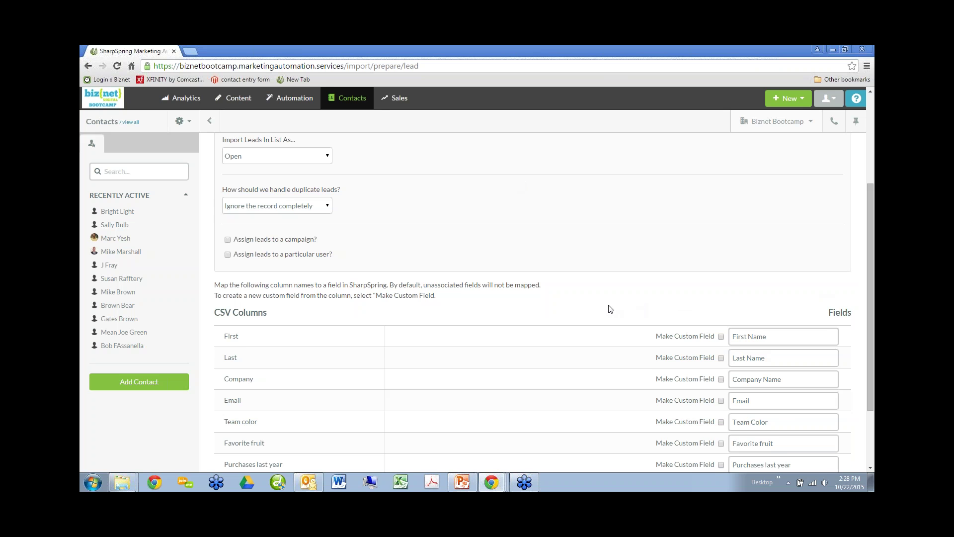
Step: Review the field choices for the First CSV column and map it to Last Name
{"action": "scroll", "coordinate": [609, 309], "scroll_direction": "down", "scroll_amount": 2}
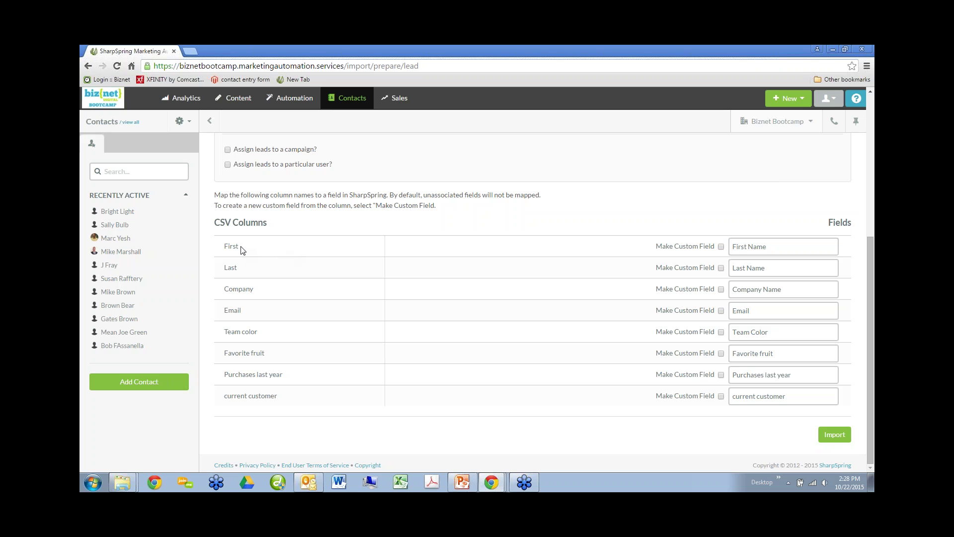
{"action": "left_click_drag", "start_coordinate": [239, 248], "coordinate": [226, 249]}
{"action": "left_click", "coordinate": [764, 247]}
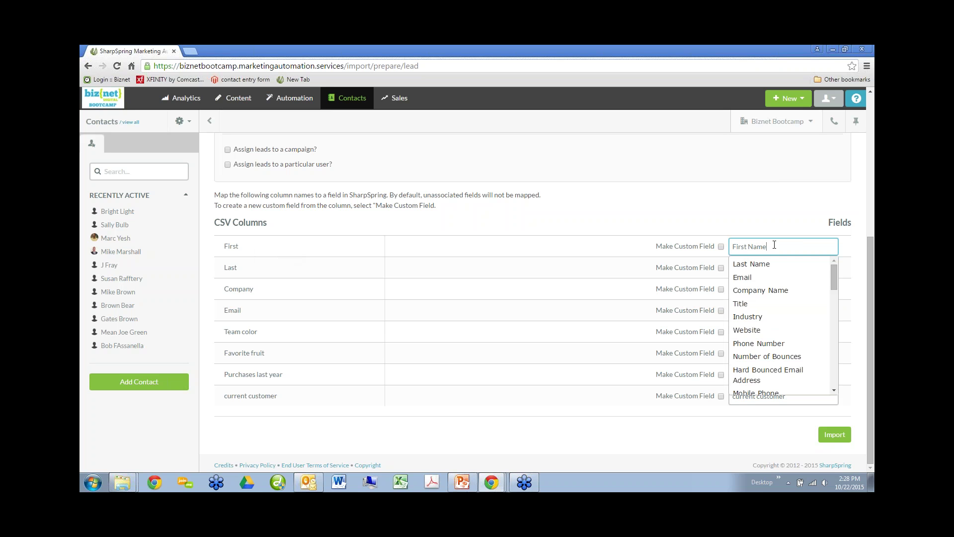
{"action": "left_click", "coordinate": [748, 233]}
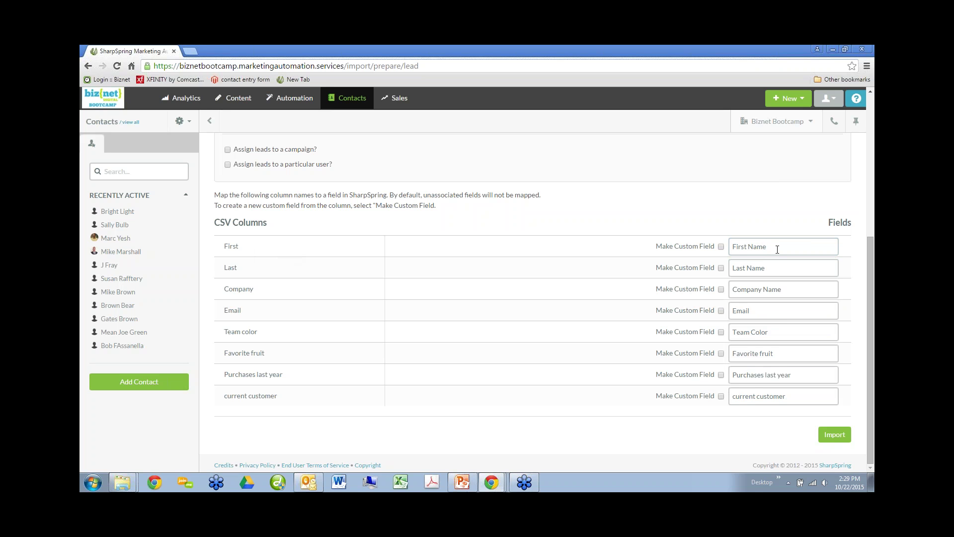
{"action": "left_click", "coordinate": [778, 250]}
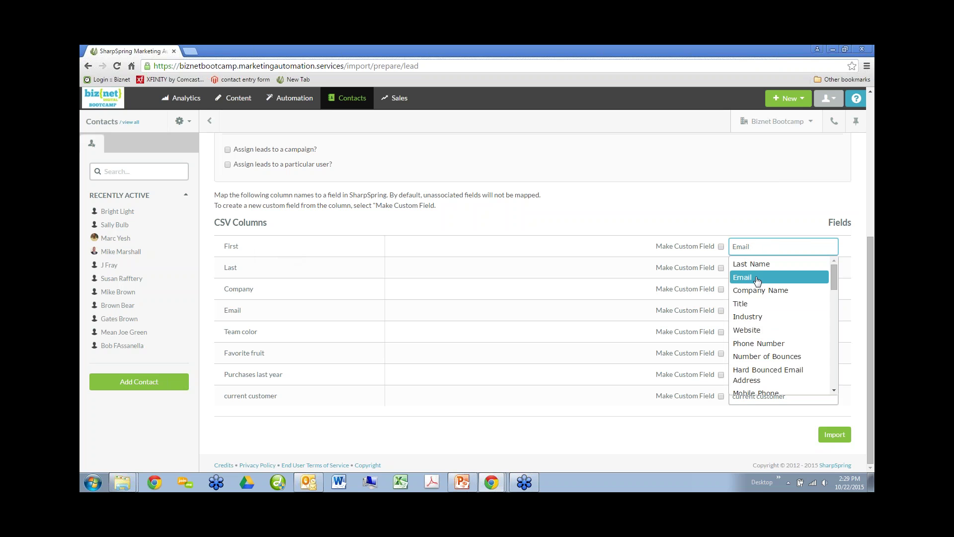
{"action": "left_click", "coordinate": [767, 205]}
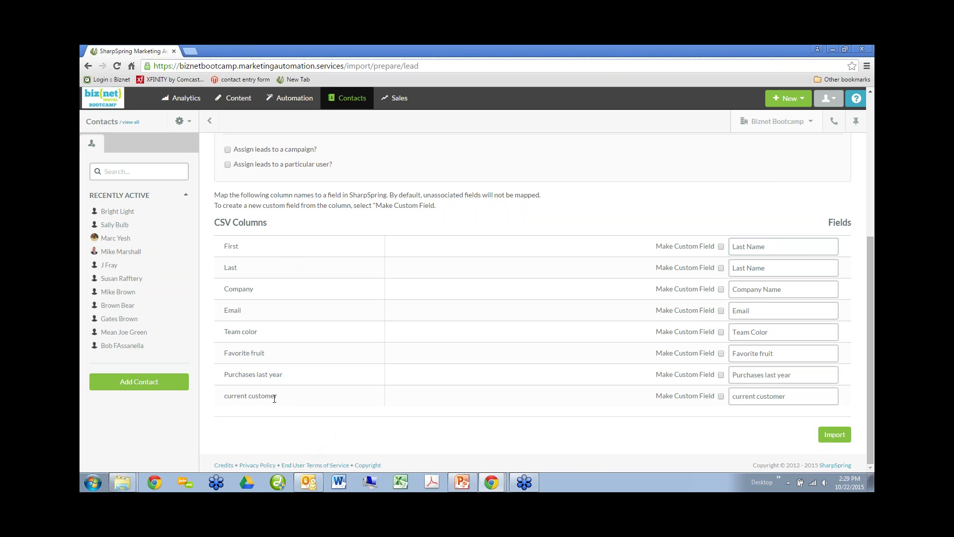
Step: Clear the field mapped to the Favorite fruit column, leaving it as Don't Import
{"action": "left_click", "coordinate": [782, 351]}
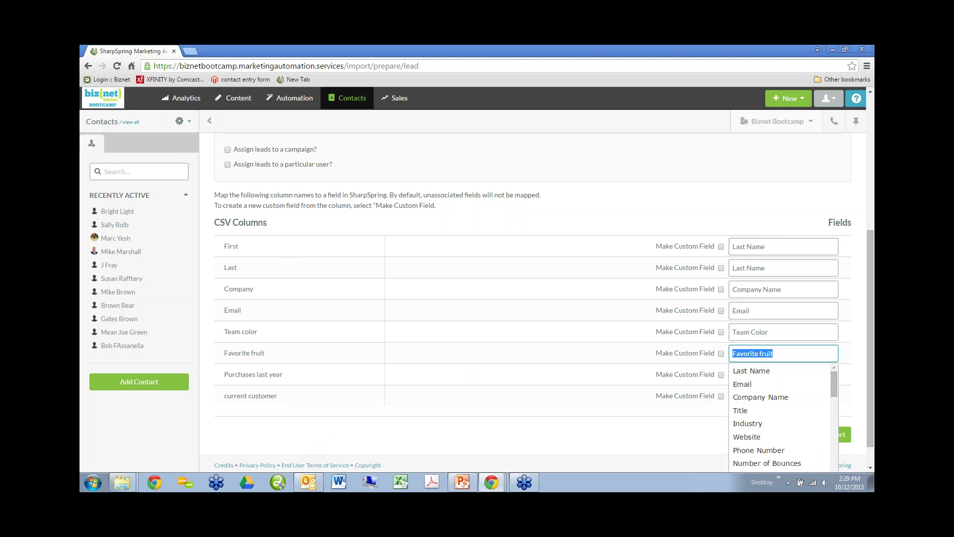
{"action": "type", "text": "d"}
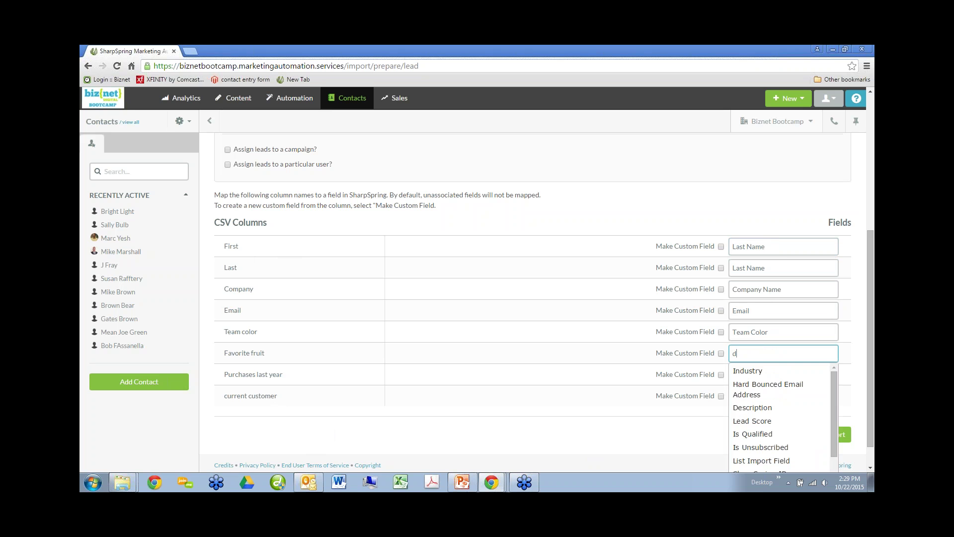
{"action": "key", "text": "BackSpace"}
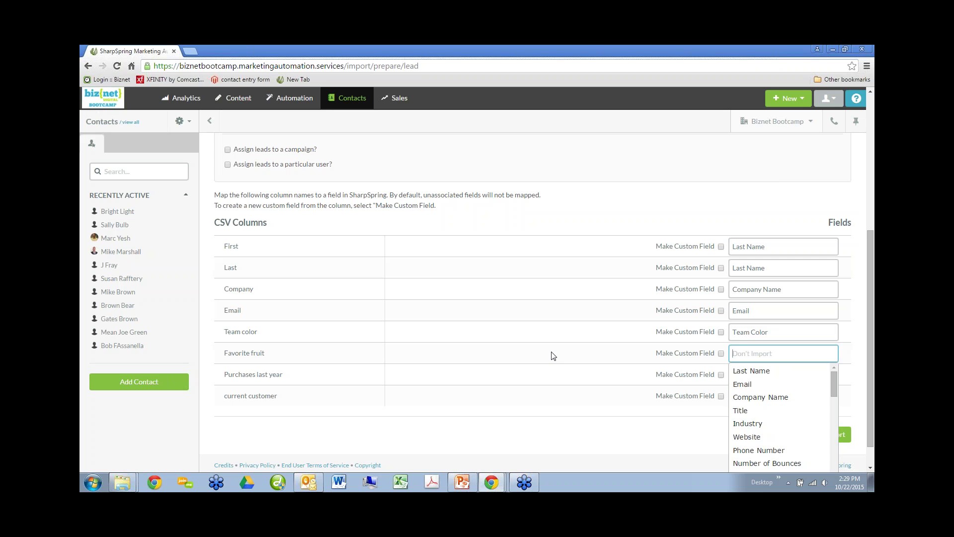
{"action": "left_click", "coordinate": [606, 352]}
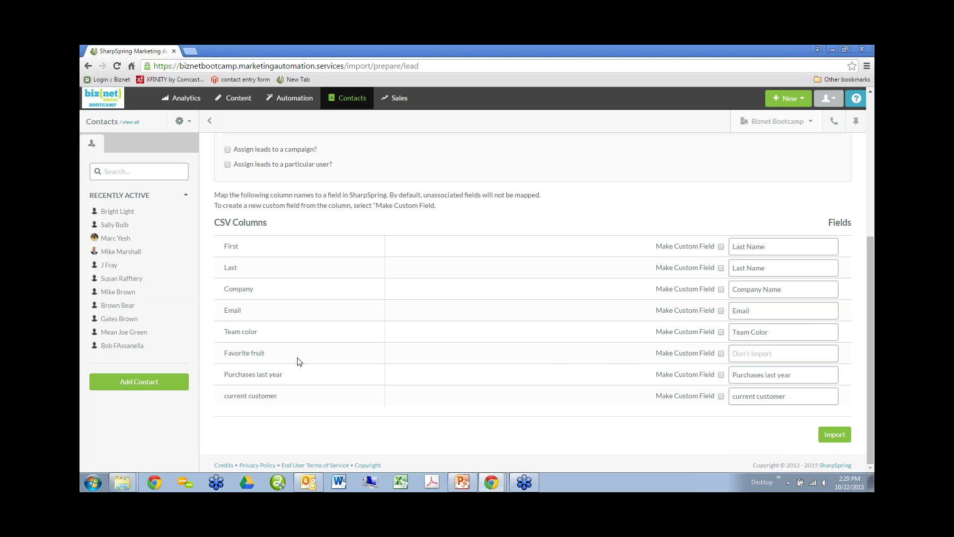
Step: Mark the Favorite fruit, Purchases last year and current customer columns to be made into custom fields
{"action": "left_click", "coordinate": [760, 358]}
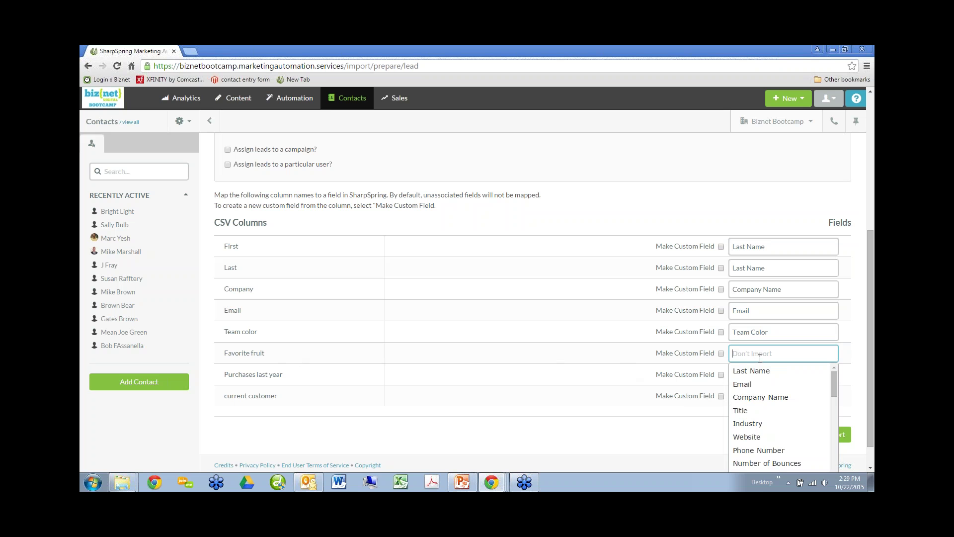
{"action": "left_click", "coordinate": [720, 353]}
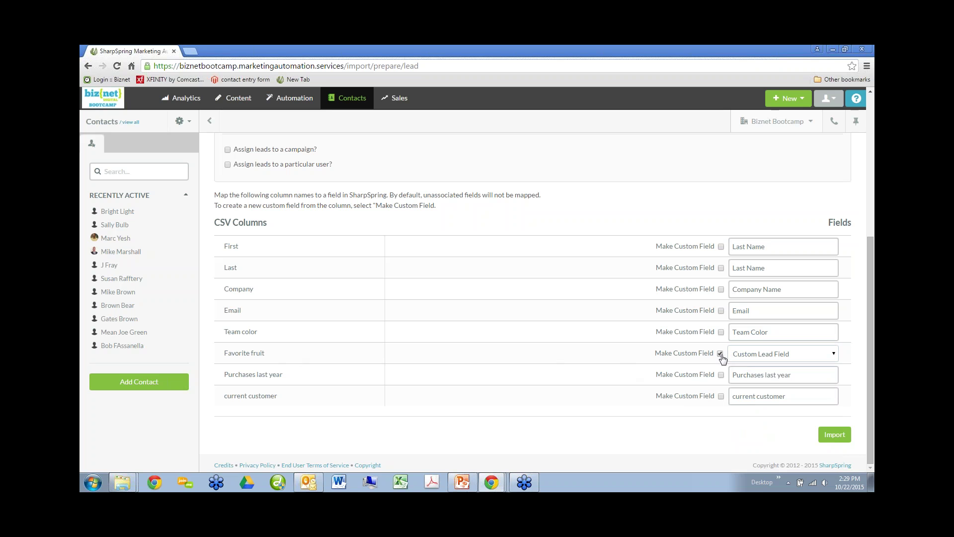
{"action": "left_click", "coordinate": [721, 375]}
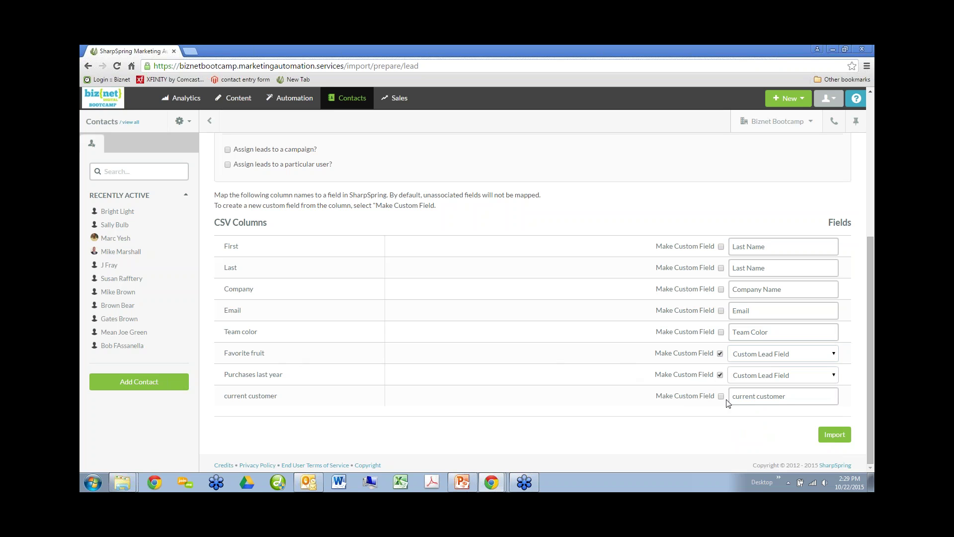
{"action": "left_click", "coordinate": [721, 396]}
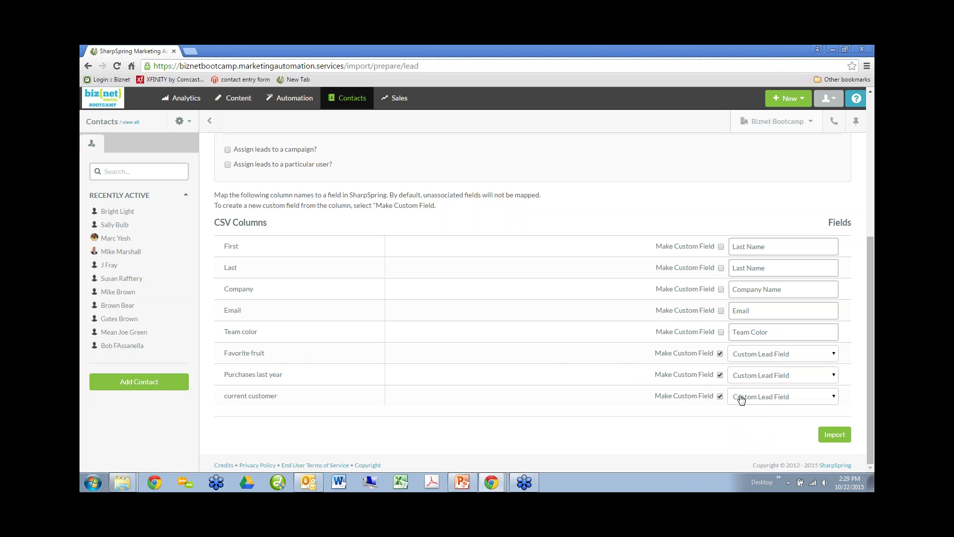
Step: Choose Custom Lead Field as the custom field type for Favorite fruit, Purchases last year and current customer
{"action": "left_click", "coordinate": [835, 356]}
{"action": "left_click", "coordinate": [820, 367]}
{"action": "left_click", "coordinate": [825, 376]}
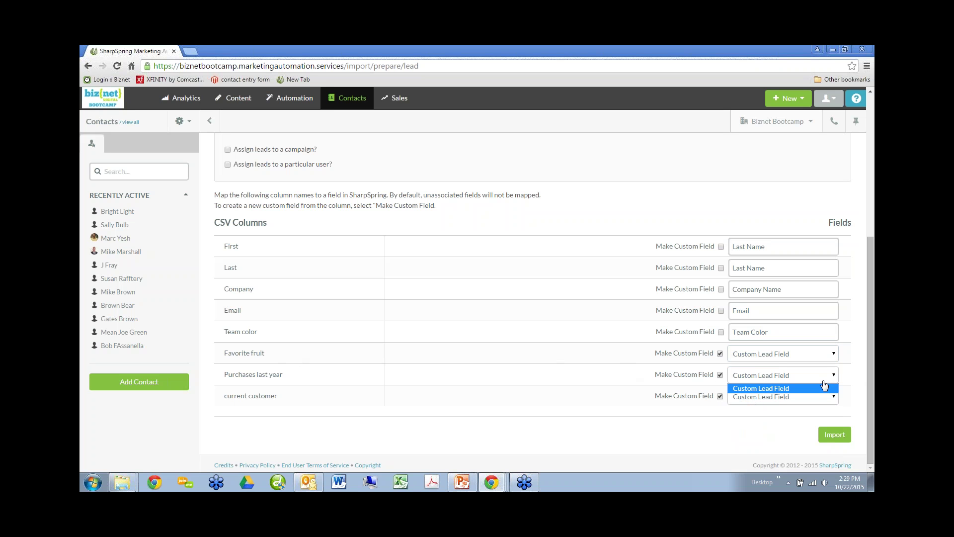
{"action": "left_click", "coordinate": [825, 388]}
{"action": "left_click", "coordinate": [826, 400]}
{"action": "left_click", "coordinate": [827, 409]}
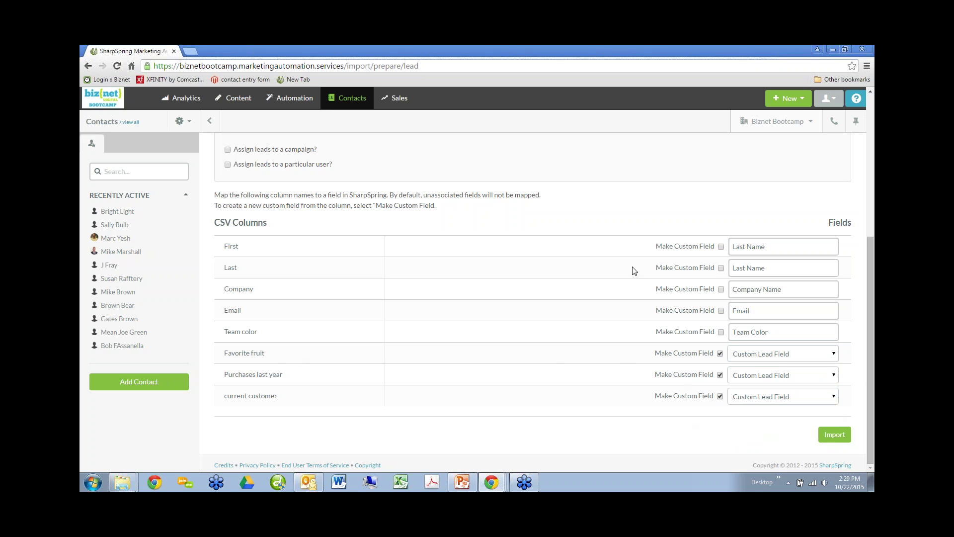
Step: Submit the column mapping for import and review every CSV header key against its mapped key and sample data
{"action": "left_click", "coordinate": [833, 436]}
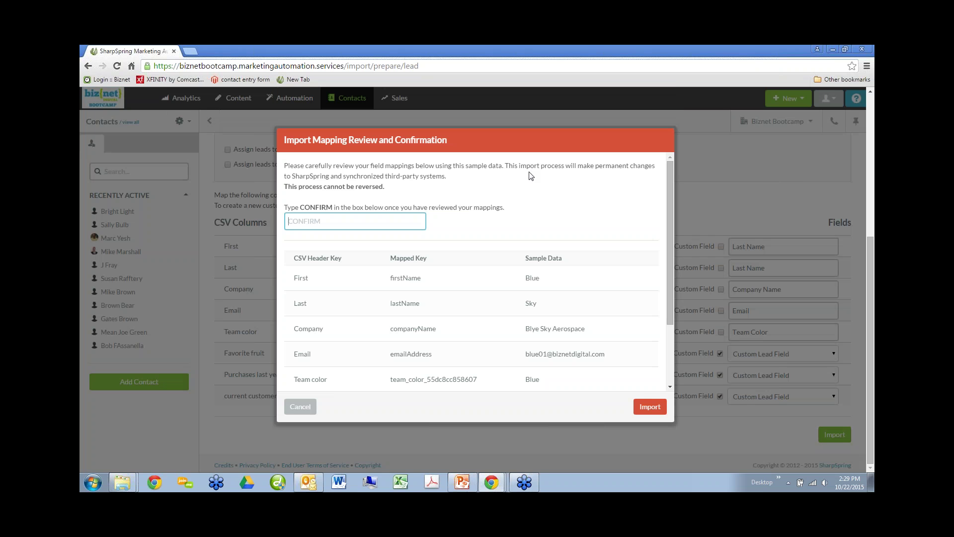
{"action": "left_click", "coordinate": [799, 169]}
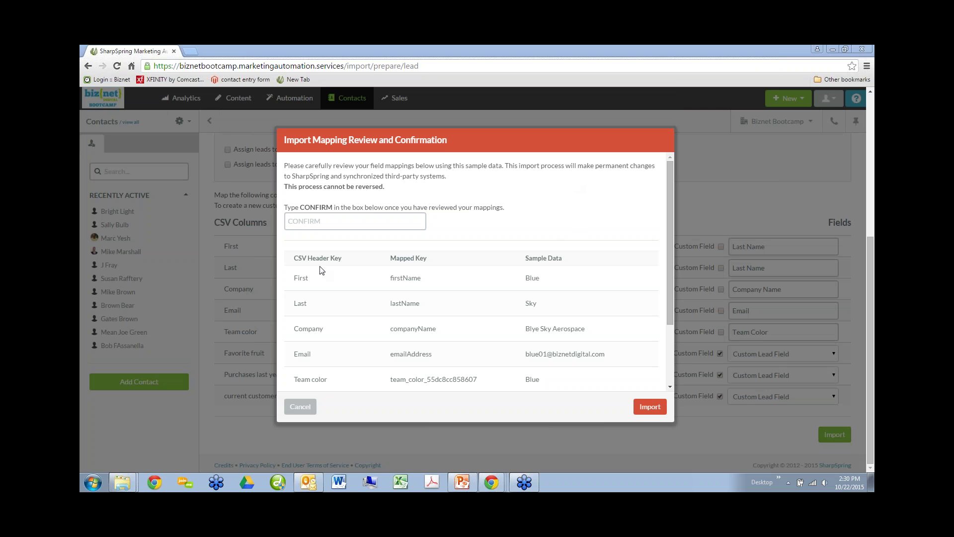
{"action": "left_click", "coordinate": [296, 261]}
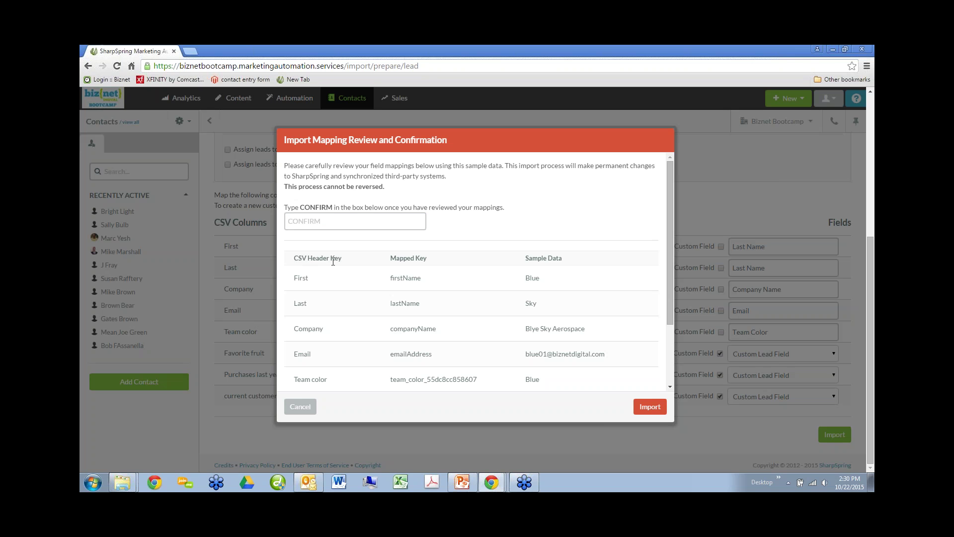
{"action": "triple_click", "coordinate": [343, 262]}
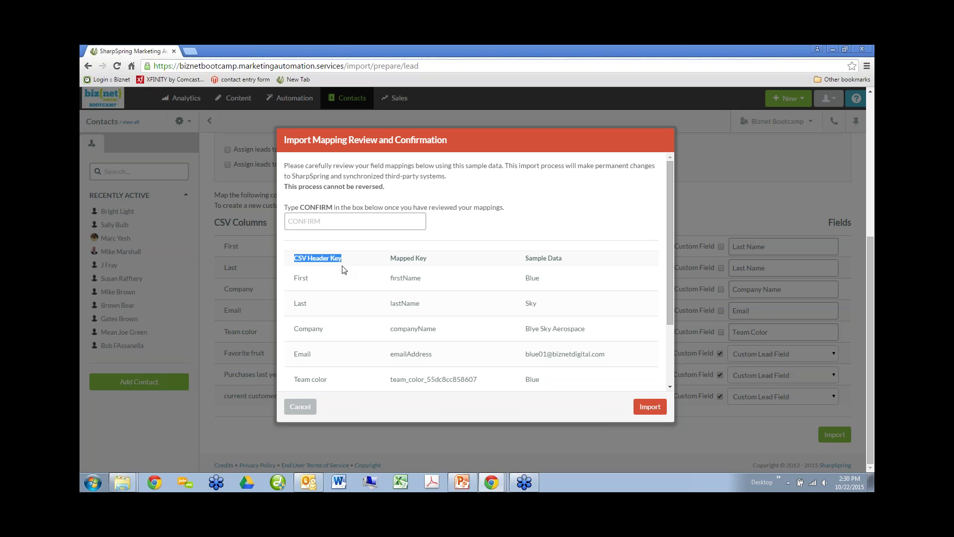
{"action": "left_click", "coordinate": [435, 261]}
{"action": "left_click_drag", "start_coordinate": [435, 261], "coordinate": [392, 259]}
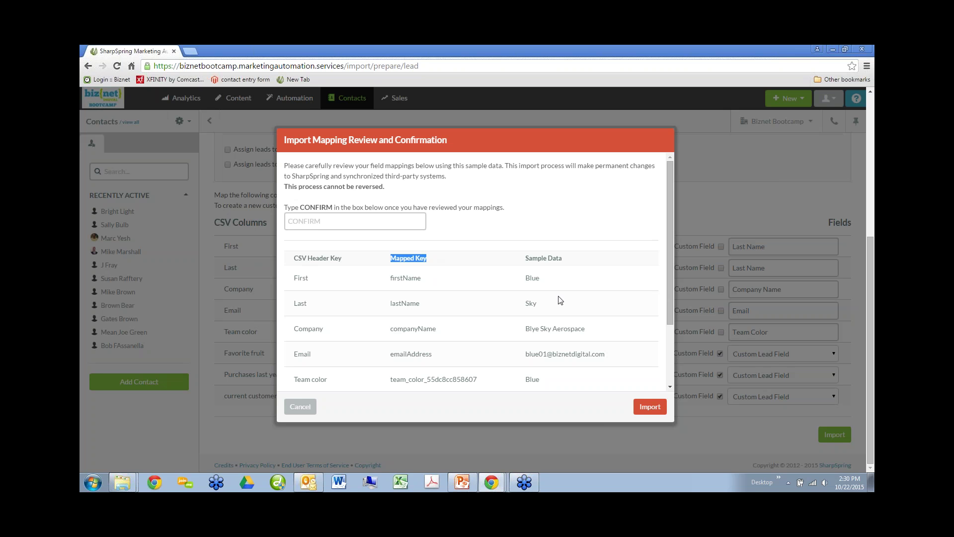
{"action": "left_click_drag", "start_coordinate": [565, 262], "coordinate": [525, 261]}
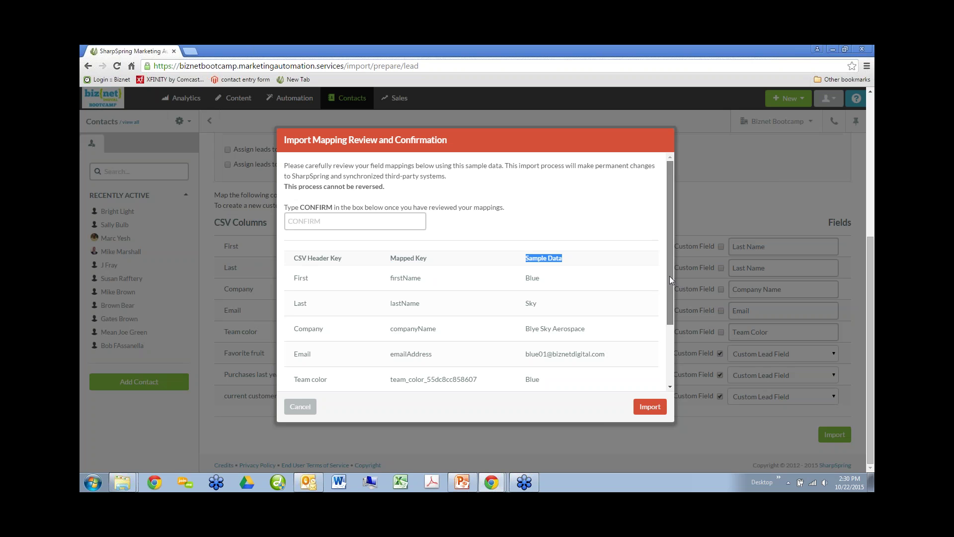
{"action": "mouse_move", "coordinate": [670, 276]}
{"action": "left_mouse_down"}
{"action": "mouse_move", "coordinate": [667, 348]}
{"action": "mouse_move", "coordinate": [674, 267]}
{"action": "left_mouse_up"}
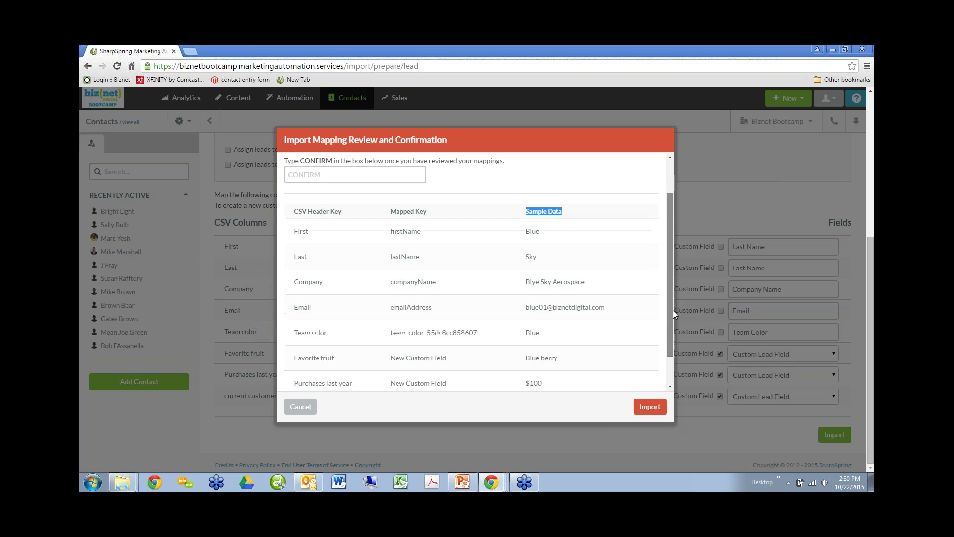
{"action": "left_click_drag", "start_coordinate": [673, 311], "coordinate": [673, 316]}
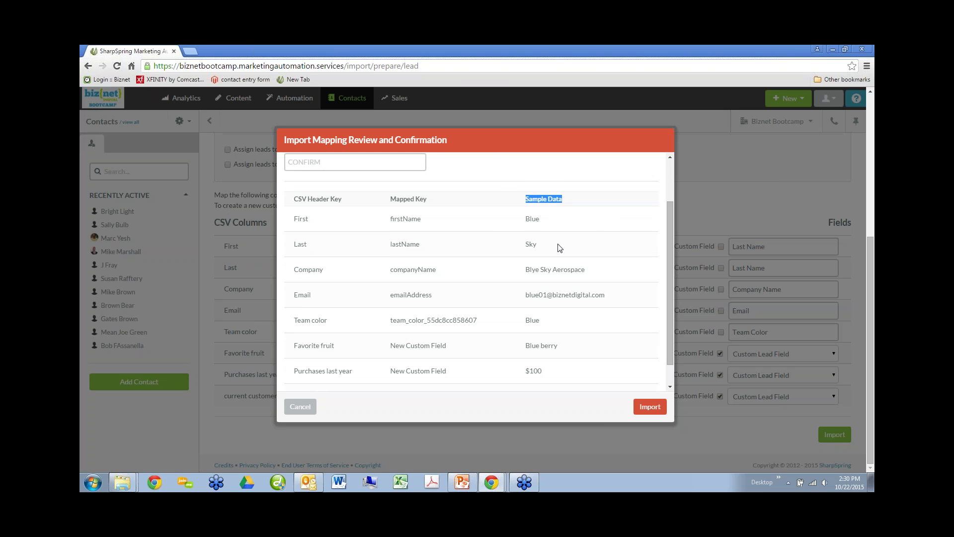
{"action": "left_click", "coordinate": [573, 277]}
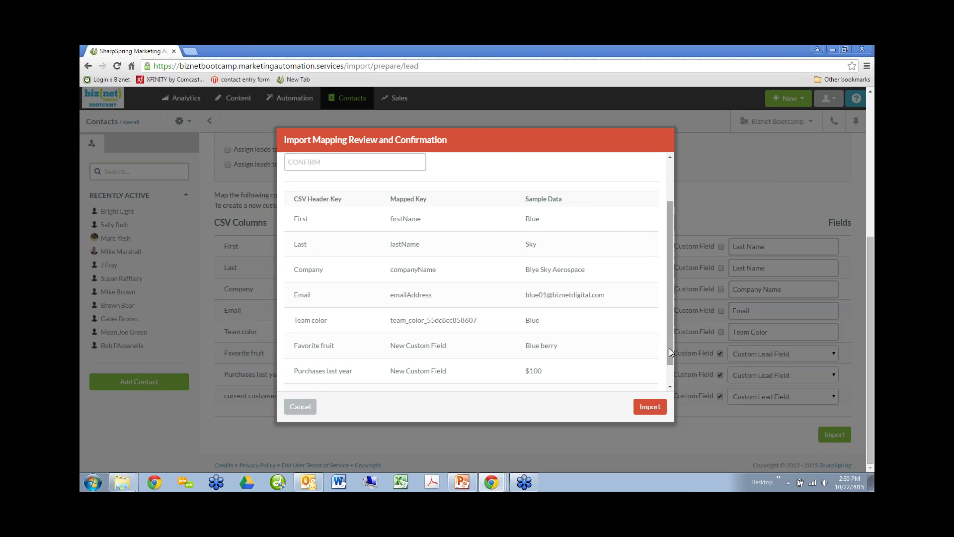
{"action": "left_click_drag", "start_coordinate": [669, 348], "coordinate": [672, 381]}
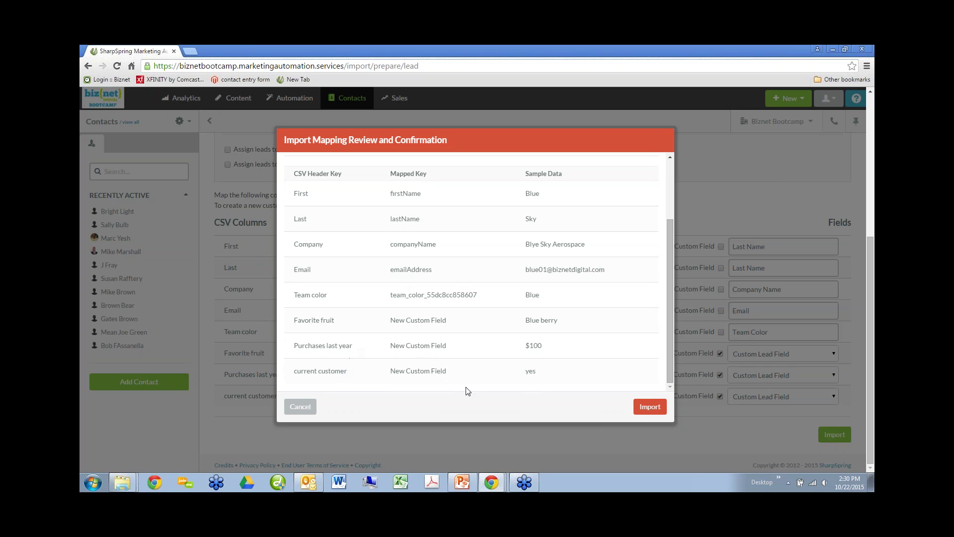
{"action": "left_click_drag", "start_coordinate": [540, 375], "coordinate": [502, 374]}
{"action": "left_click", "coordinate": [531, 381]}
Step: Accept the reviewed field mappings with the word "confirm" and run the import
{"action": "left_click", "coordinate": [638, 406]}
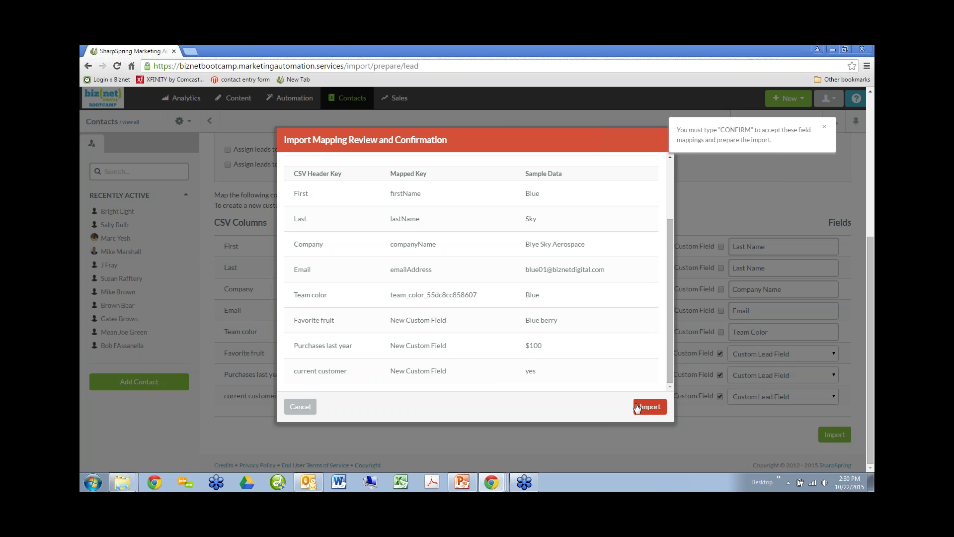
{"action": "left_click", "coordinate": [395, 226]}
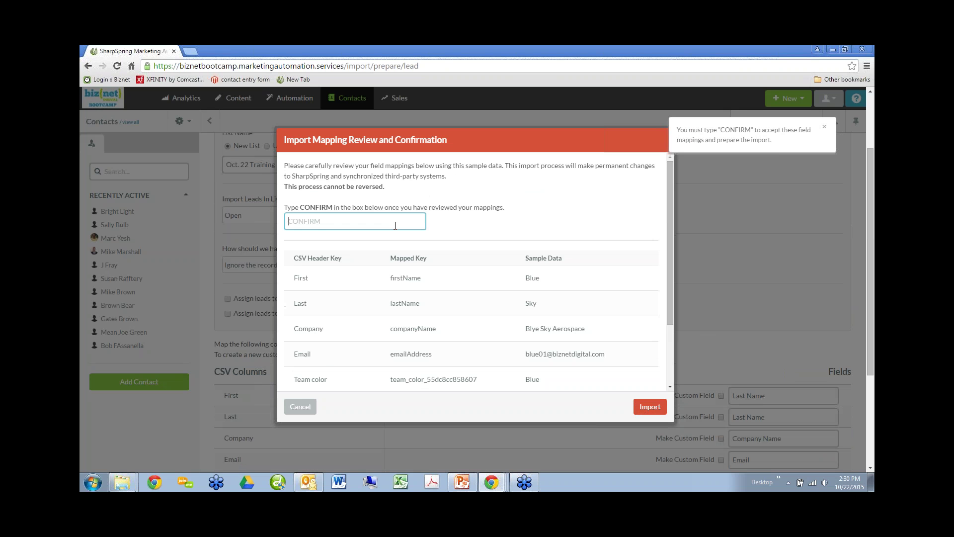
{"action": "type", "text": "confirm"}
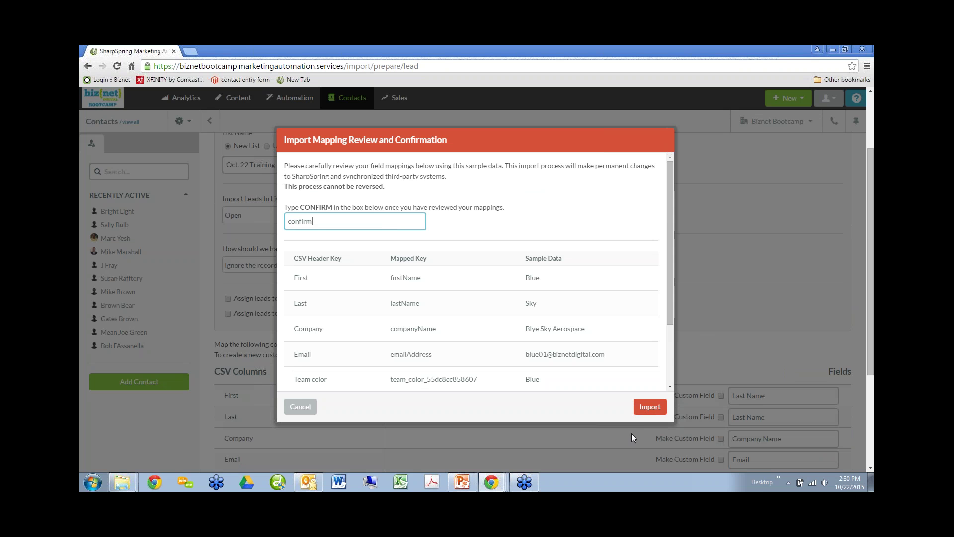
{"action": "left_click", "coordinate": [650, 411]}
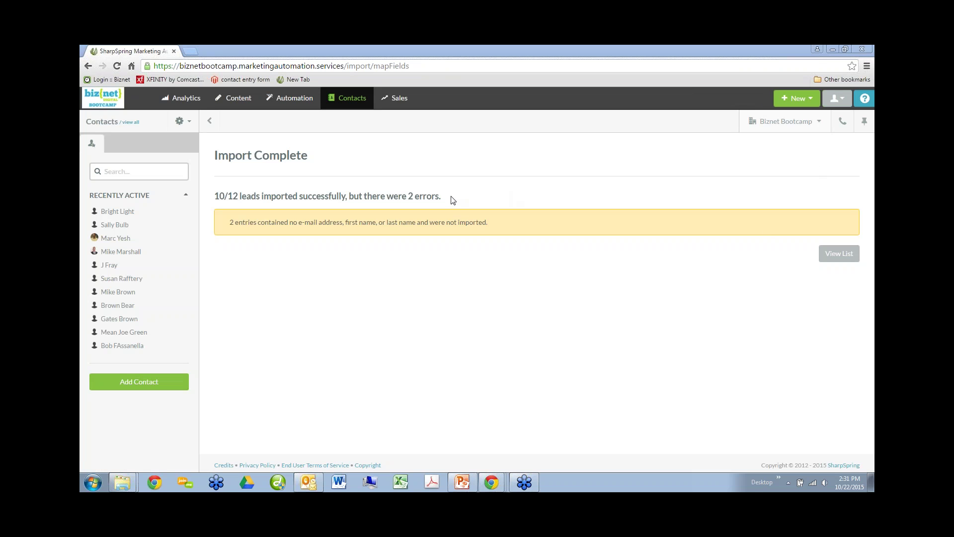
Step: Examine the import result summary and the explanation given for entries that were not imported
{"action": "left_click_drag", "start_coordinate": [452, 200], "coordinate": [410, 198]}
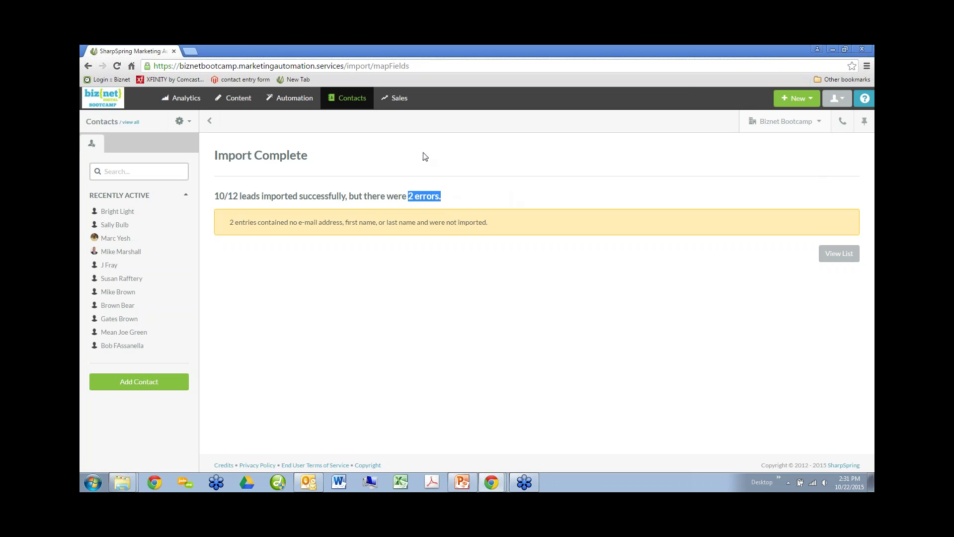
{"action": "left_click", "coordinate": [428, 200]}
{"action": "left_click_drag", "start_coordinate": [229, 222], "coordinate": [491, 232]}
{"action": "mouse_move", "coordinate": [287, 104]}
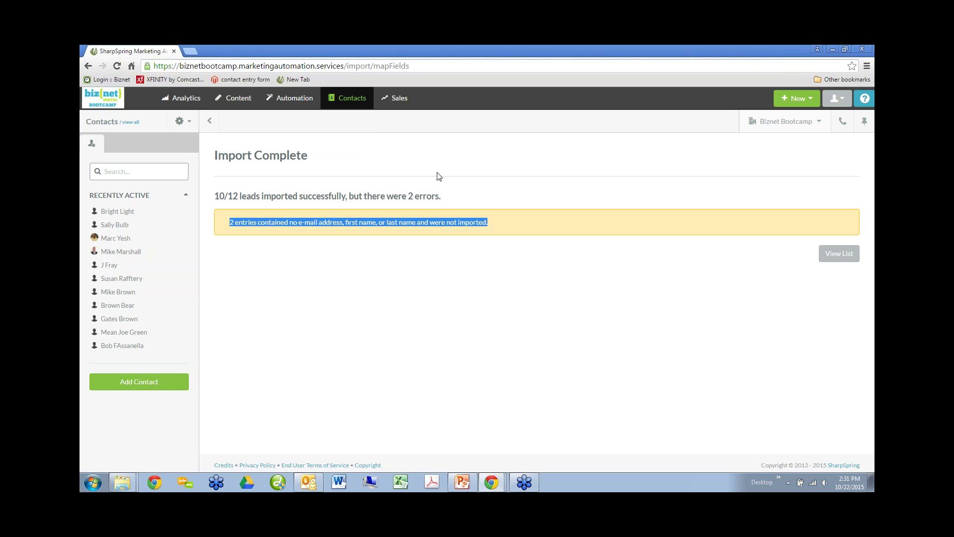
Step: Open the imported Oct. 22 Training list and review its members and when they were added
{"action": "left_click", "coordinate": [839, 256]}
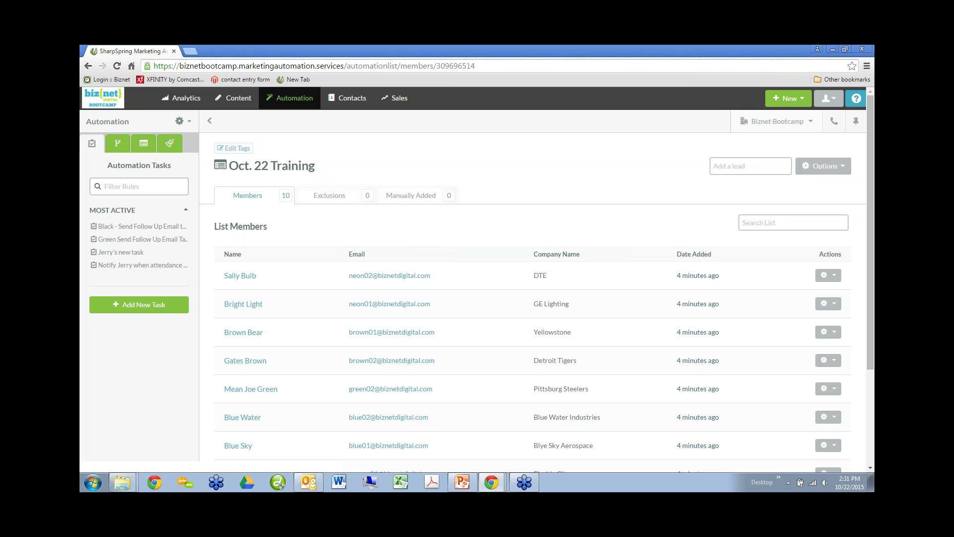
{"action": "triple_click", "coordinate": [264, 169]}
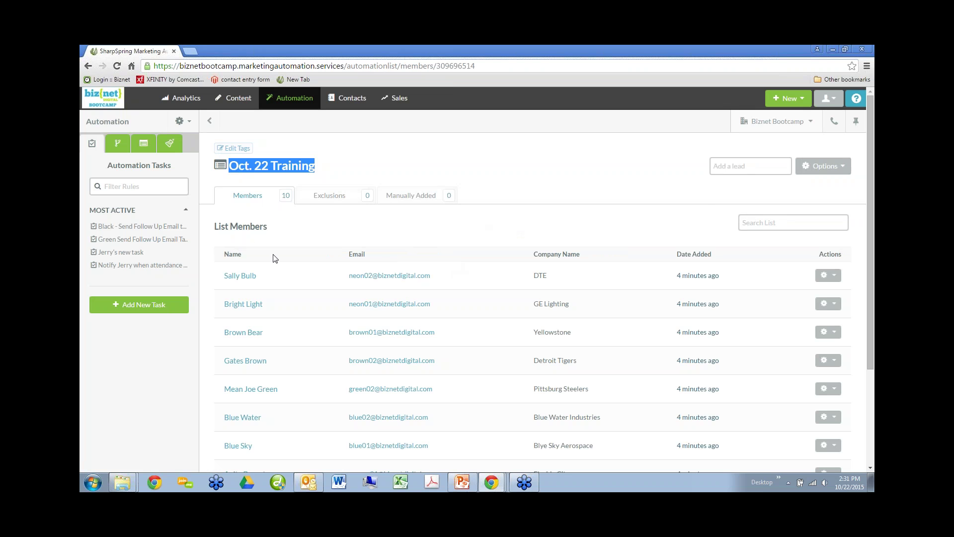
{"action": "scroll", "coordinate": [284, 251], "scroll_direction": "down", "scroll_amount": 2}
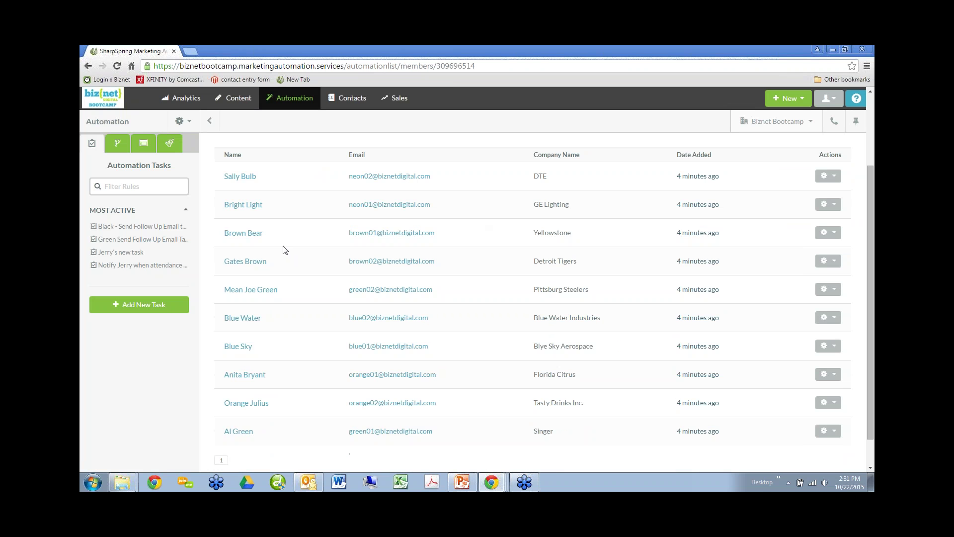
{"action": "scroll", "coordinate": [268, 212], "scroll_direction": "up", "scroll_amount": 1}
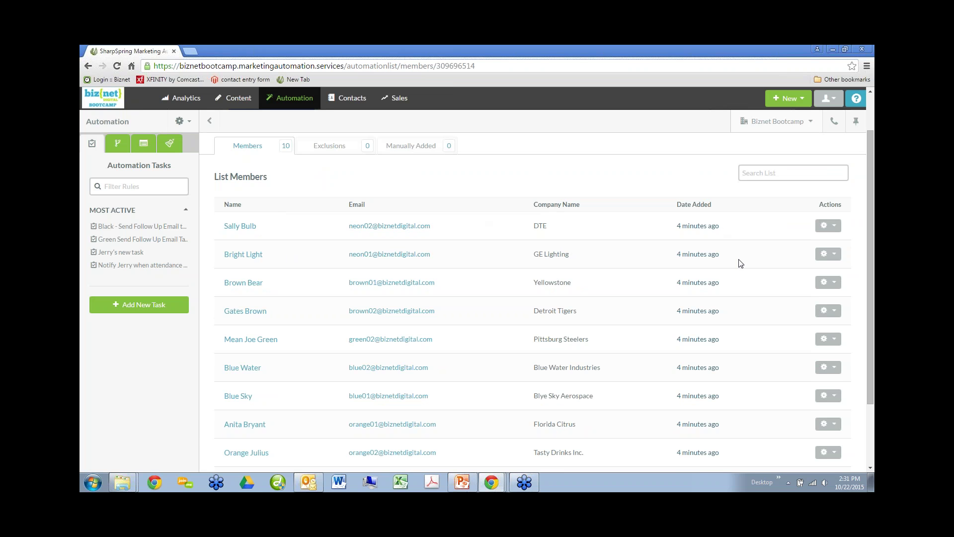
{"action": "mouse_move", "coordinate": [709, 228]}
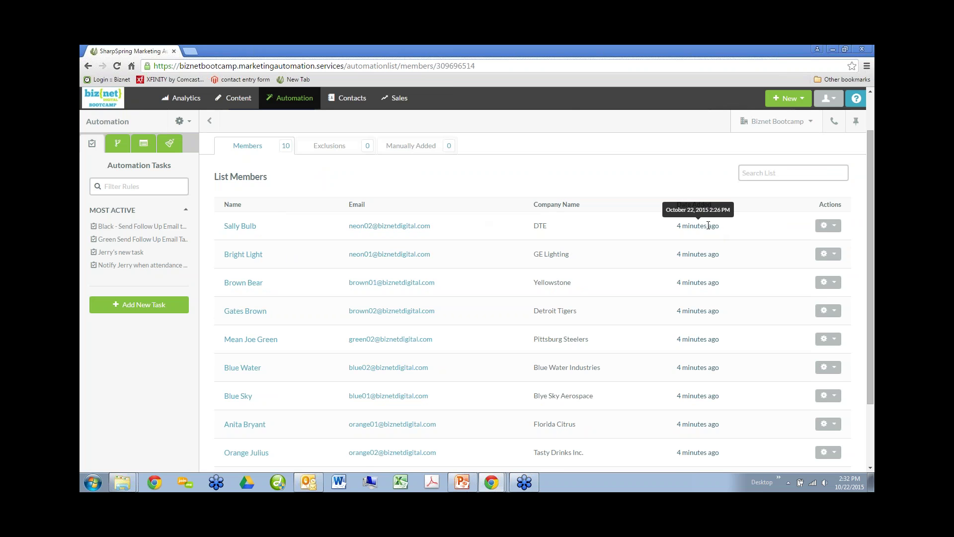
{"action": "scroll", "coordinate": [630, 190], "scroll_direction": "up", "scroll_amount": 1}
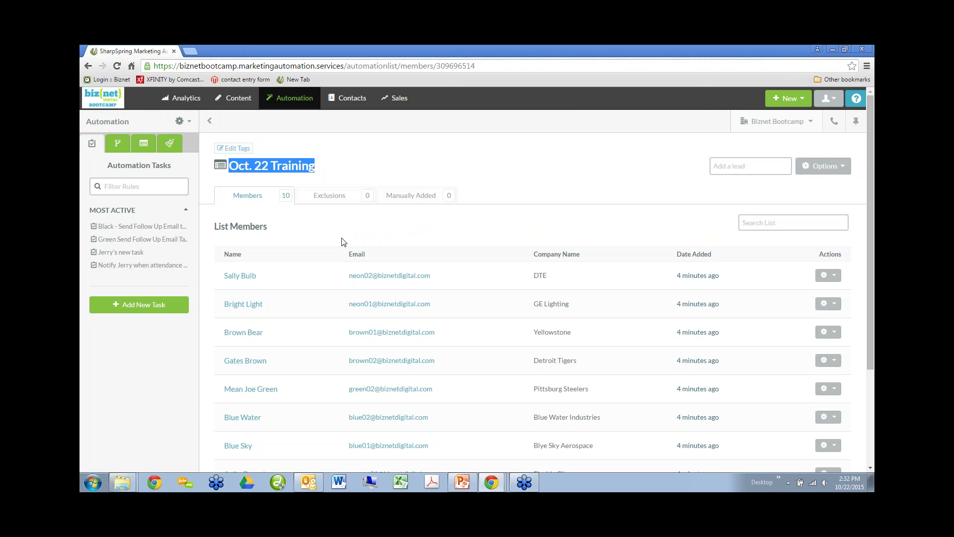
{"action": "scroll", "coordinate": [279, 281], "scroll_direction": "down", "scroll_amount": 2}
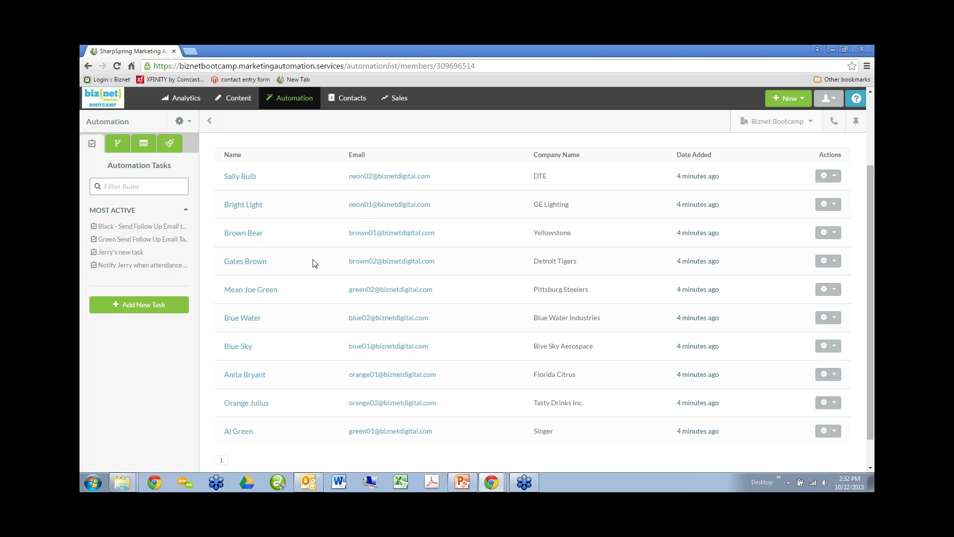
{"action": "scroll", "coordinate": [309, 260], "scroll_direction": "up", "scroll_amount": 2}
{"action": "left_click_drag", "start_coordinate": [268, 282], "coordinate": [225, 281]}
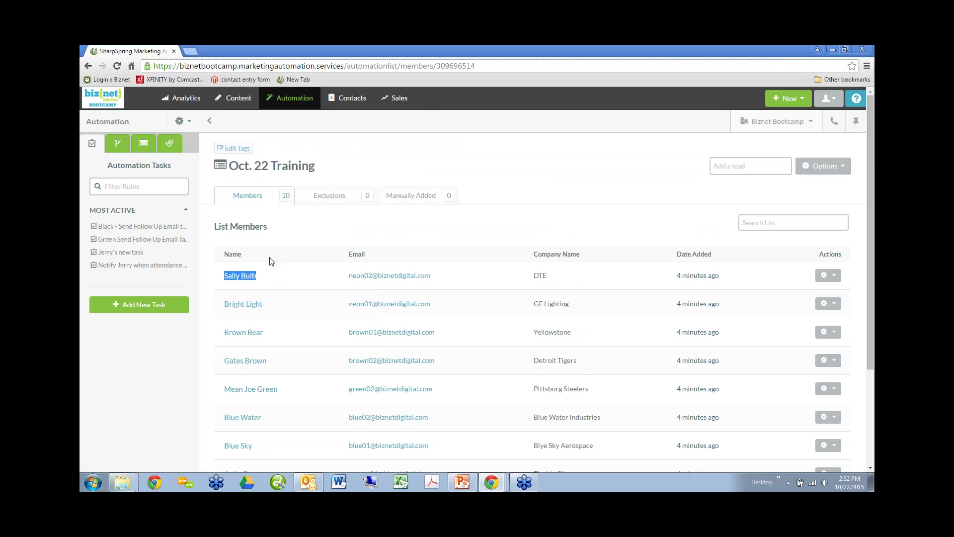
Step: Open the DTE contact's record from the Contact Manager and view its Life of the Lead timeline and Memberships
{"action": "mouse_move", "coordinate": [347, 99]}
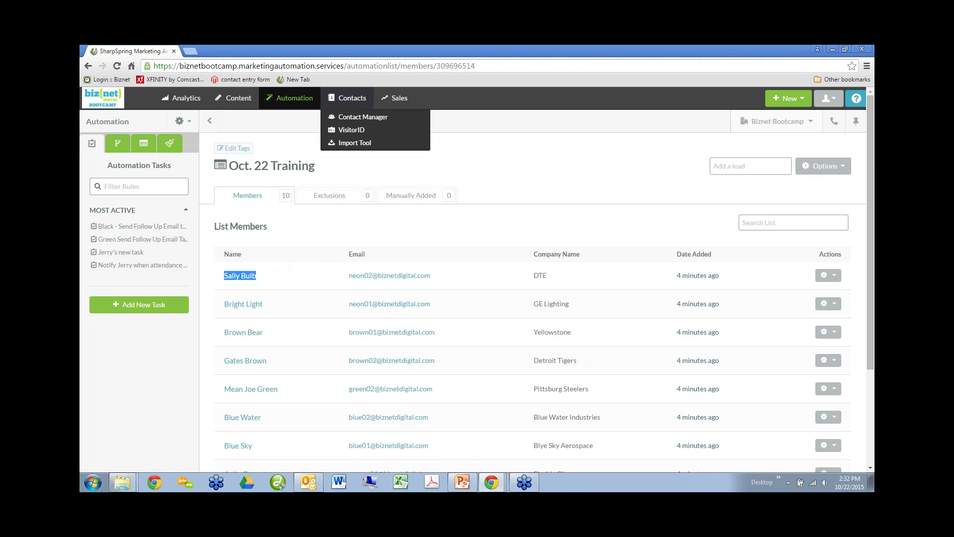
{"action": "left_click", "coordinate": [353, 118]}
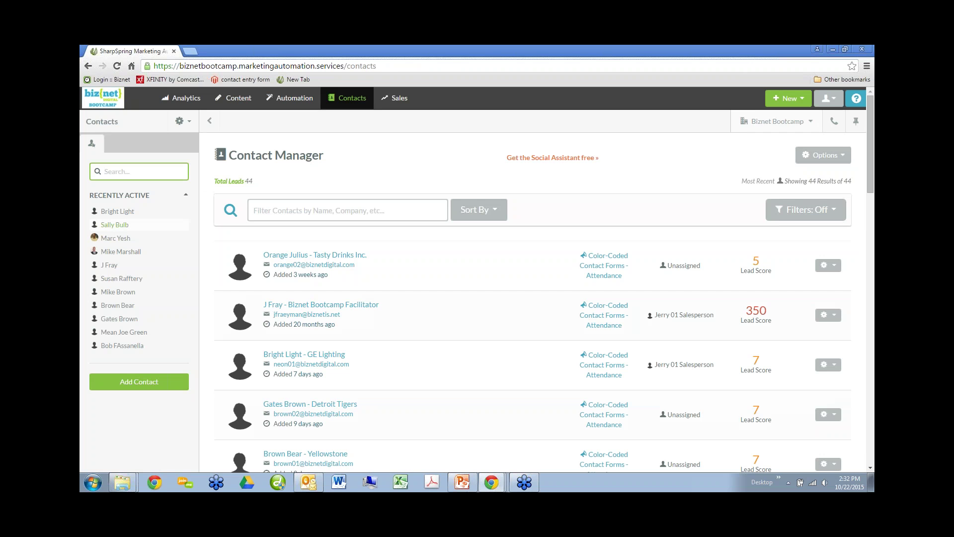
{"action": "left_click", "coordinate": [124, 229]}
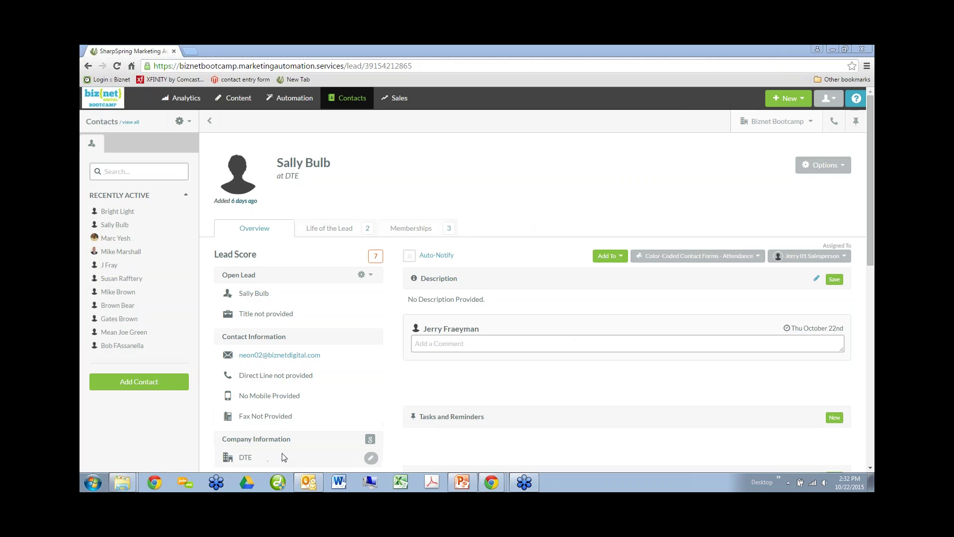
{"action": "left_click", "coordinate": [332, 233]}
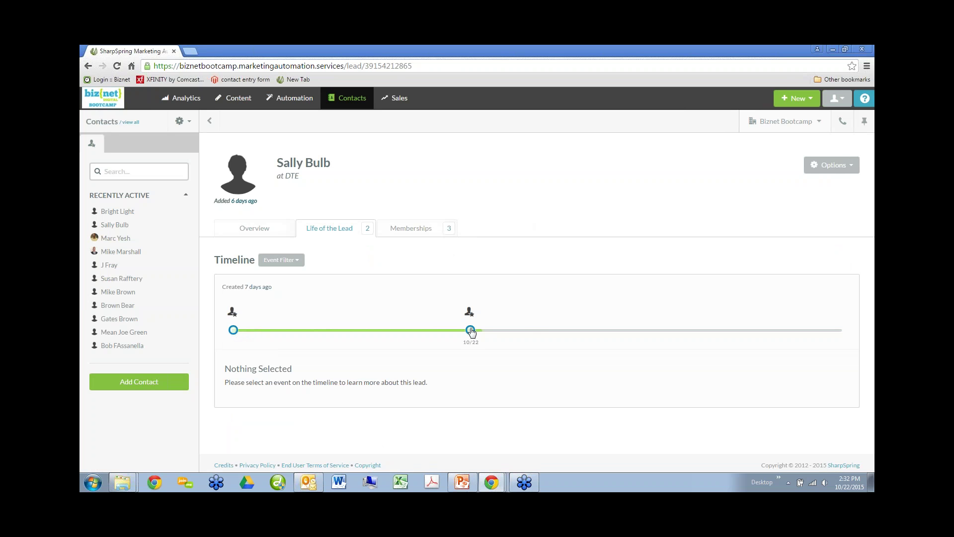
{"action": "left_click", "coordinate": [426, 235]}
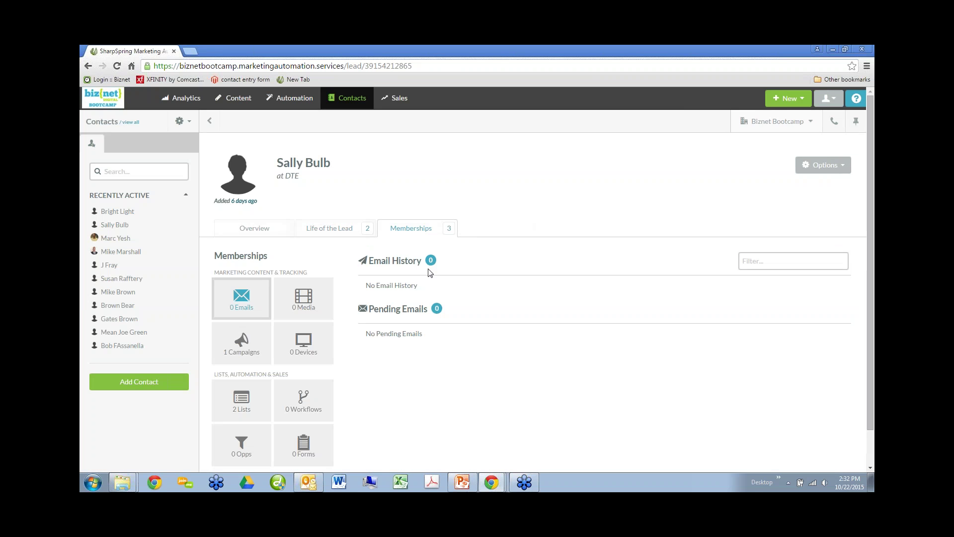
Step: Show the lists that the DTE contact belongs to among its memberships
{"action": "scroll", "coordinate": [384, 369], "scroll_direction": "down", "scroll_amount": 1}
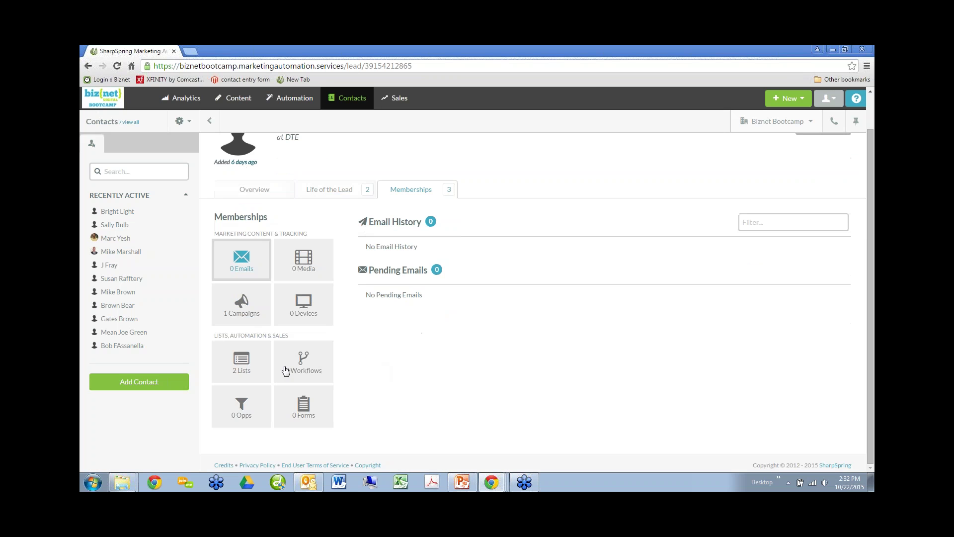
{"action": "left_click", "coordinate": [243, 368]}
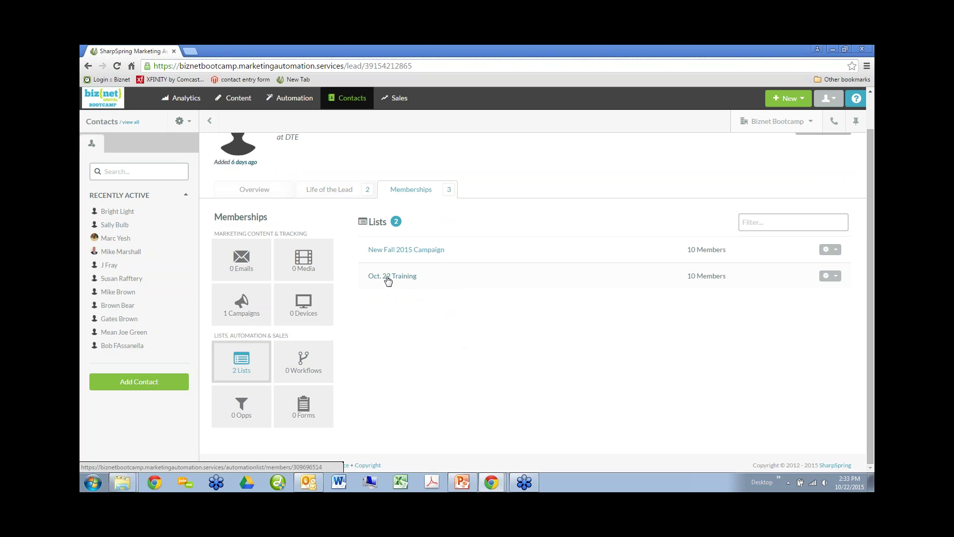
Step: Open the Oct. 22 Training list from the Miscellaneous group of the automation lists
{"action": "mouse_move", "coordinate": [359, 107]}
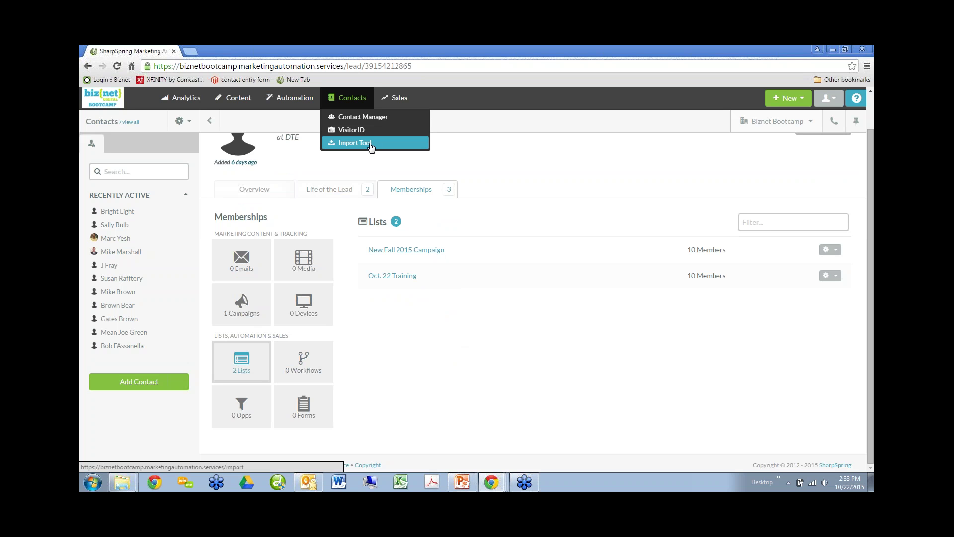
{"action": "scroll", "coordinate": [443, 175], "scroll_direction": "up", "scroll_amount": 1}
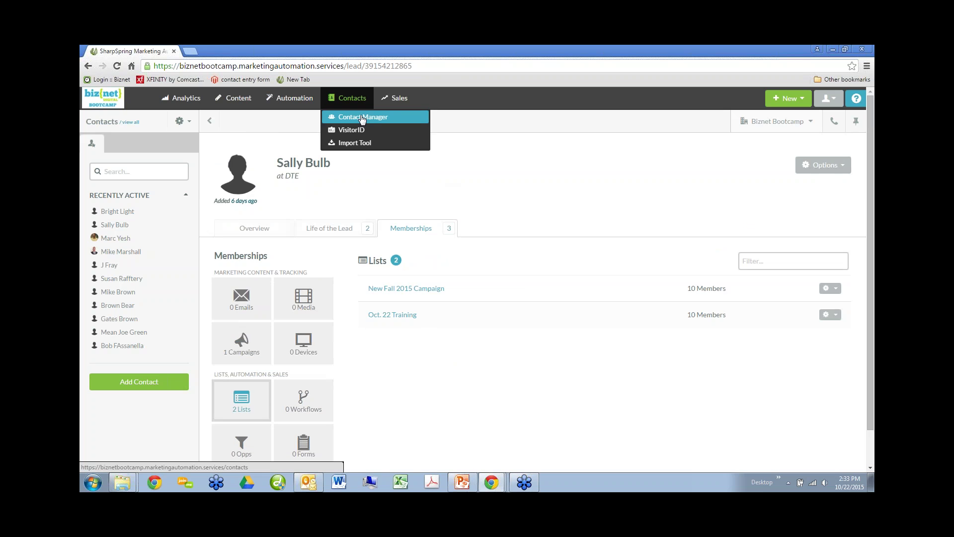
{"action": "left_click", "coordinate": [362, 118]}
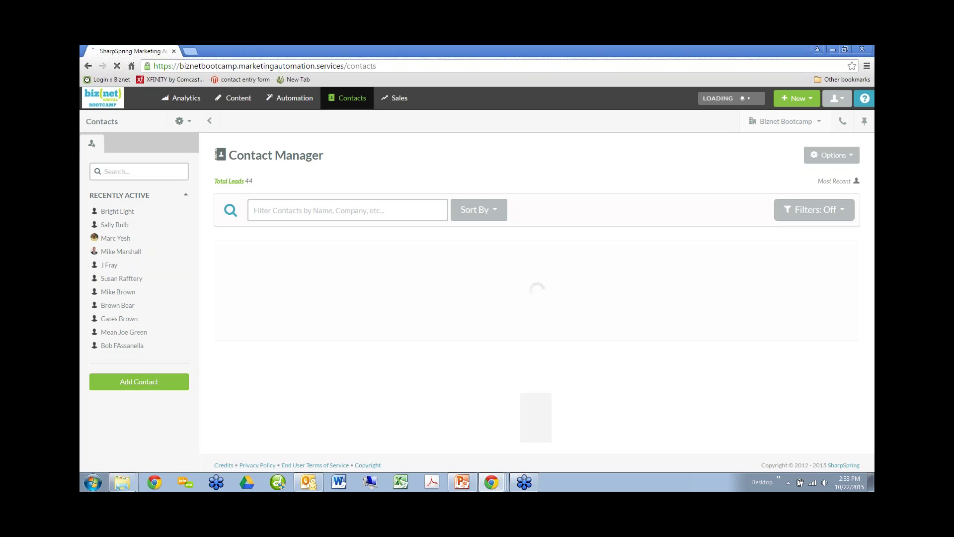
{"action": "mouse_move", "coordinate": [300, 102]}
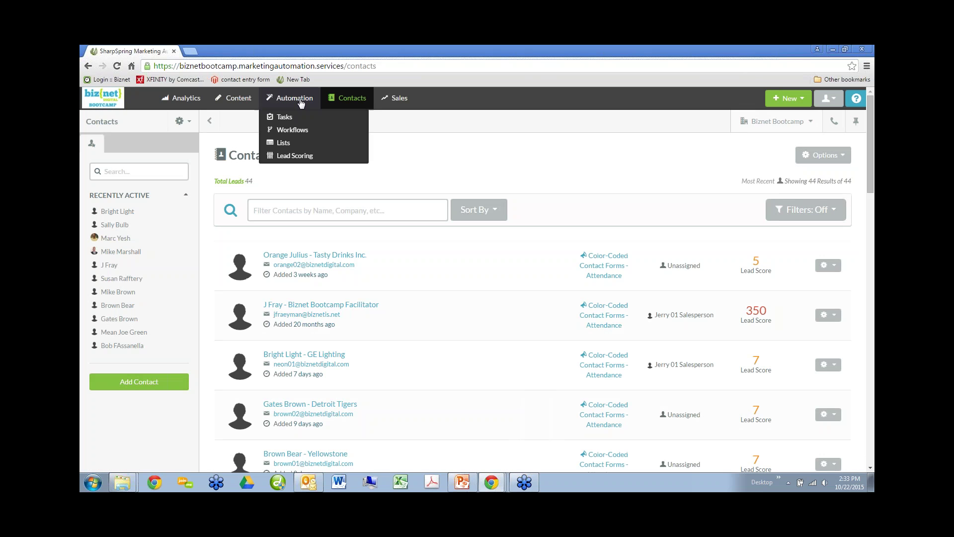
{"action": "left_click", "coordinate": [308, 145]}
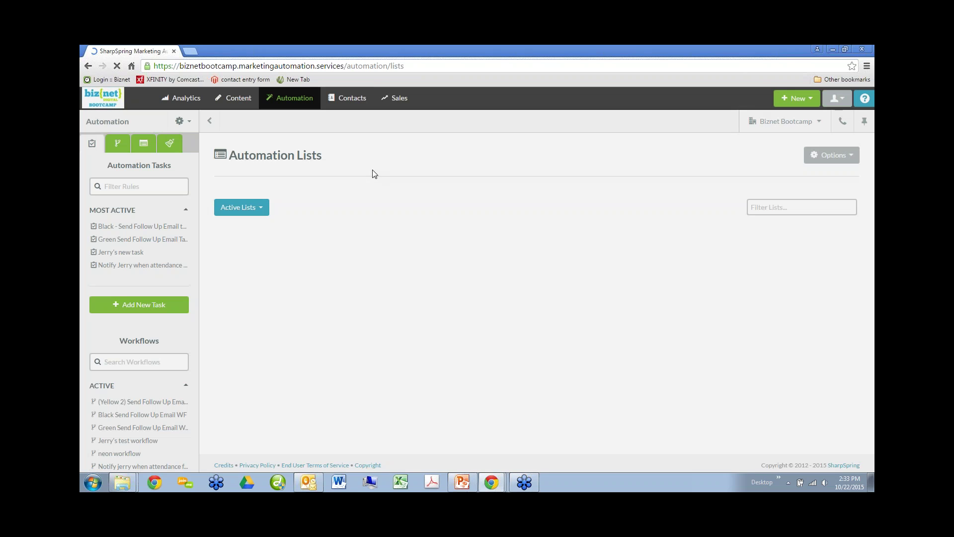
{"action": "scroll", "coordinate": [422, 204], "scroll_direction": "down", "scroll_amount": 6}
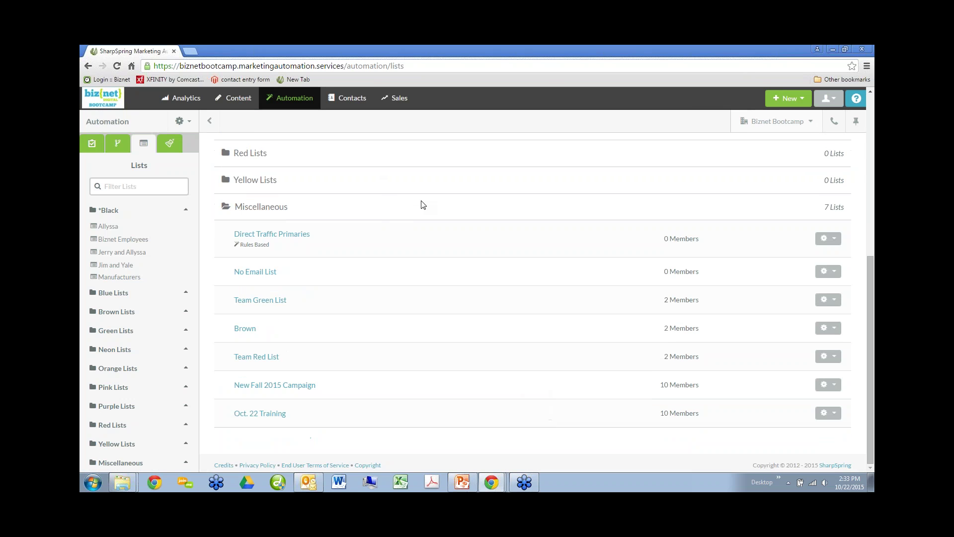
{"action": "left_click", "coordinate": [275, 415]}
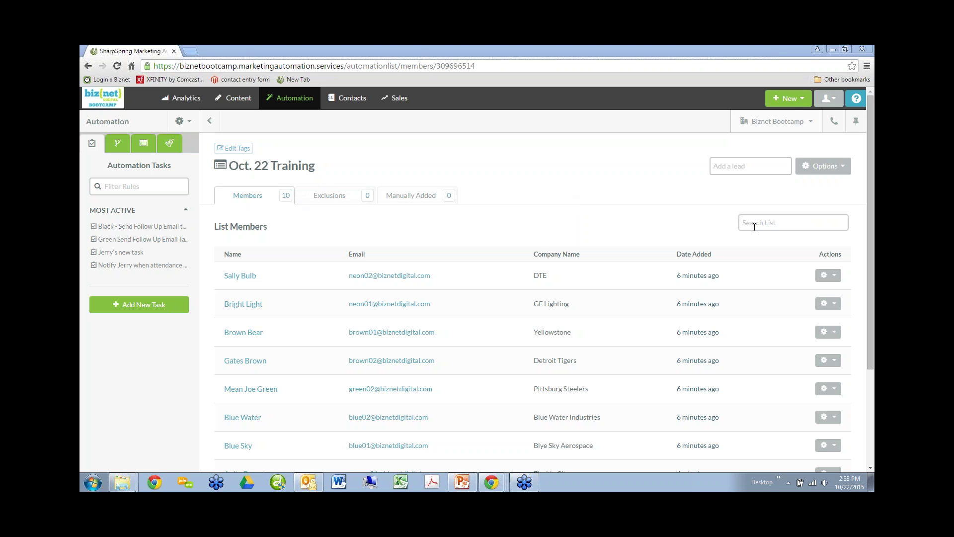
{"action": "left_click", "coordinate": [755, 166]}
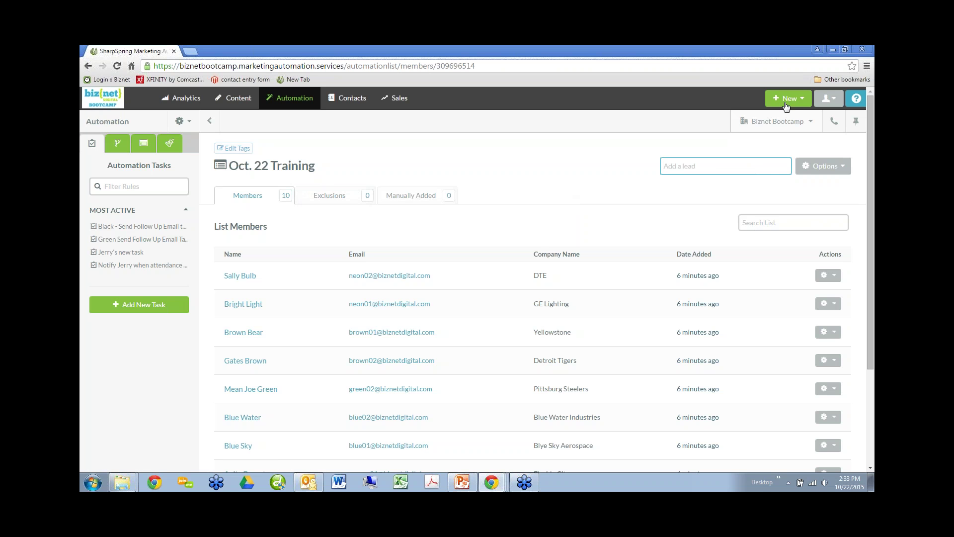
{"action": "left_click", "coordinate": [798, 102]}
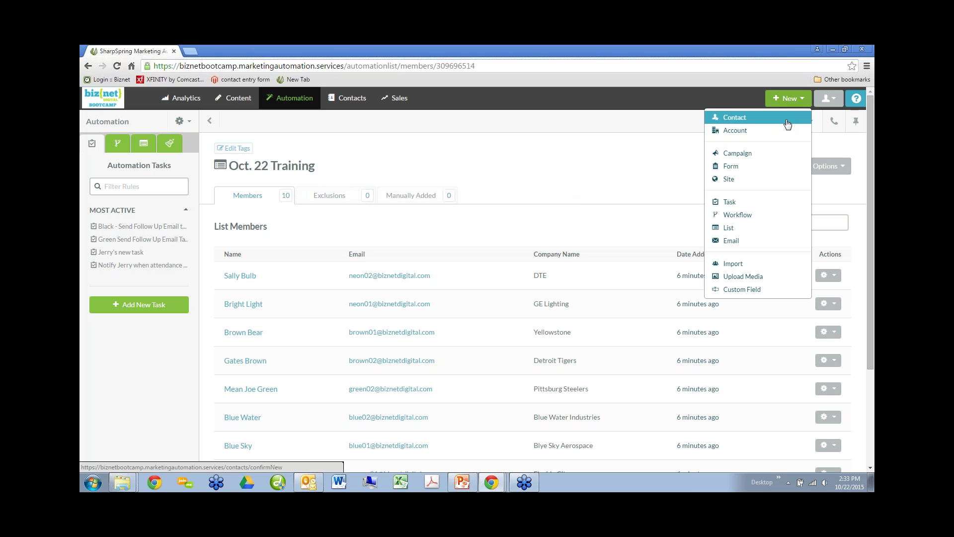
{"action": "left_click", "coordinate": [788, 123]}
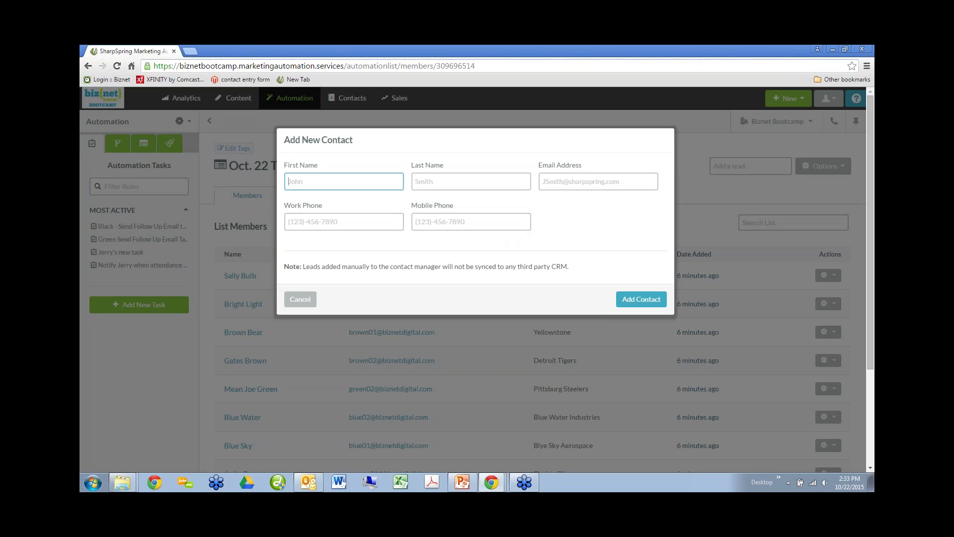
{"action": "left_click", "coordinate": [378, 182]}
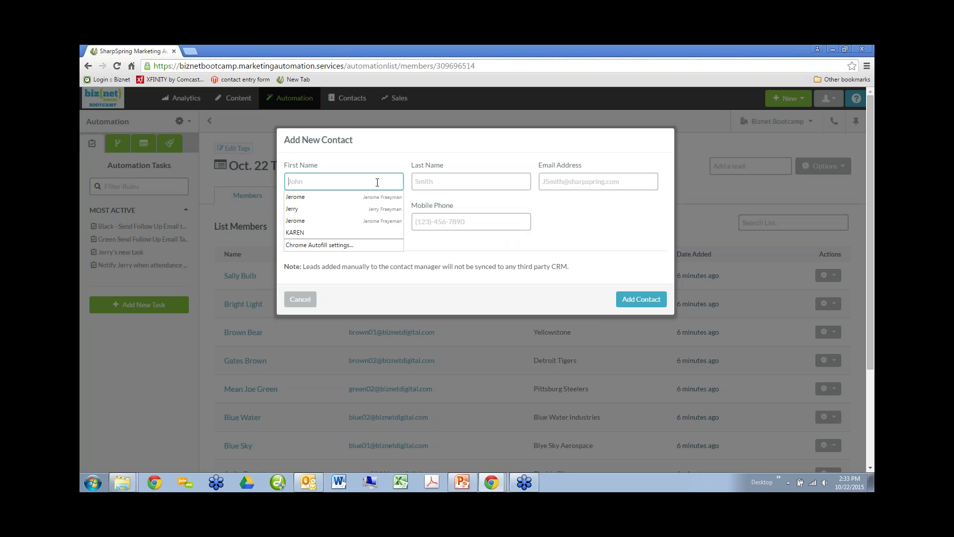
{"action": "left_click", "coordinate": [303, 299]}
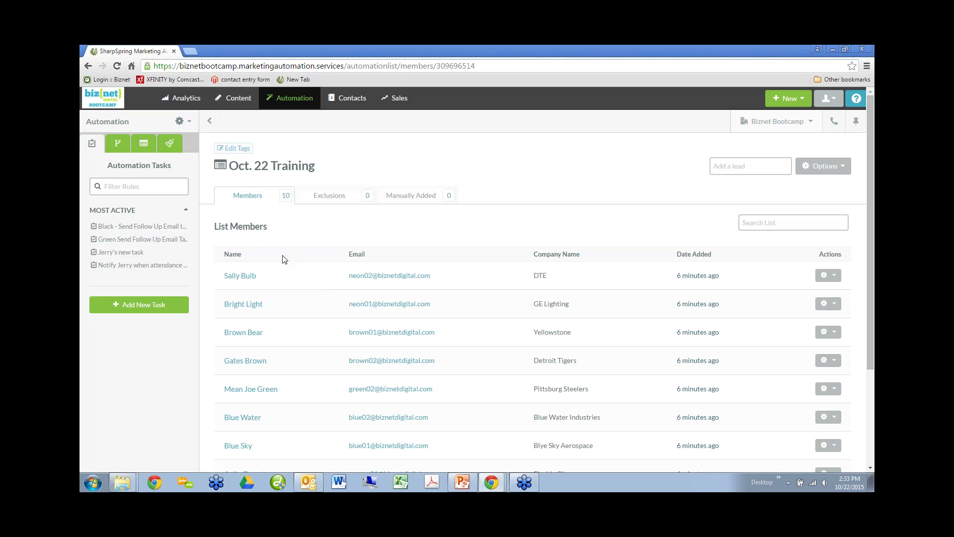
Step: Make the Oct. 22 Training list available in the Contact Manager and add the Tasty Drinks Inc. contact to it
{"action": "scroll", "coordinate": [281, 258], "scroll_direction": "down", "scroll_amount": 2}
{"action": "scroll", "coordinate": [355, 299], "scroll_direction": "up", "scroll_amount": 2}
{"action": "left_click", "coordinate": [354, 118]}
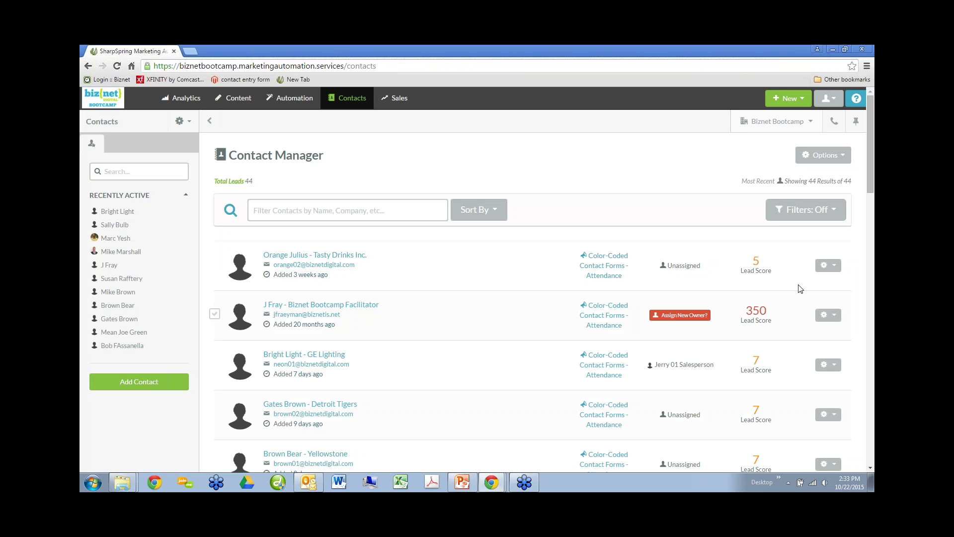
{"action": "left_click", "coordinate": [837, 271]}
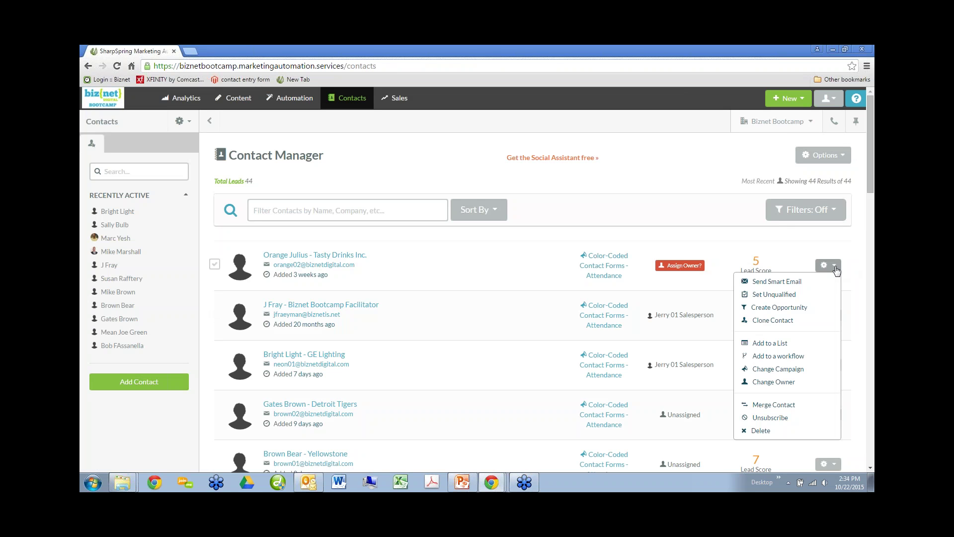
{"action": "left_click", "coordinate": [794, 349]}
{"action": "left_click", "coordinate": [396, 193]}
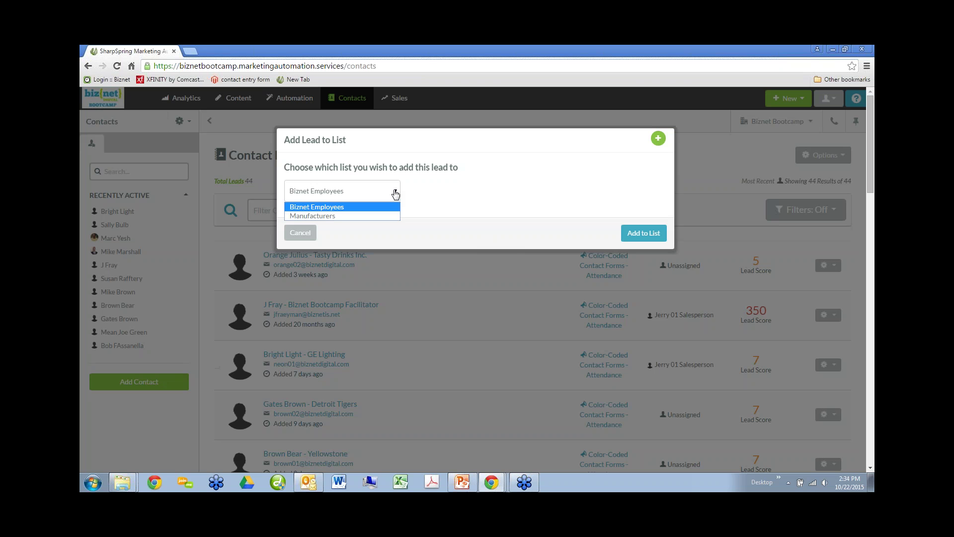
{"action": "left_click", "coordinate": [377, 193]}
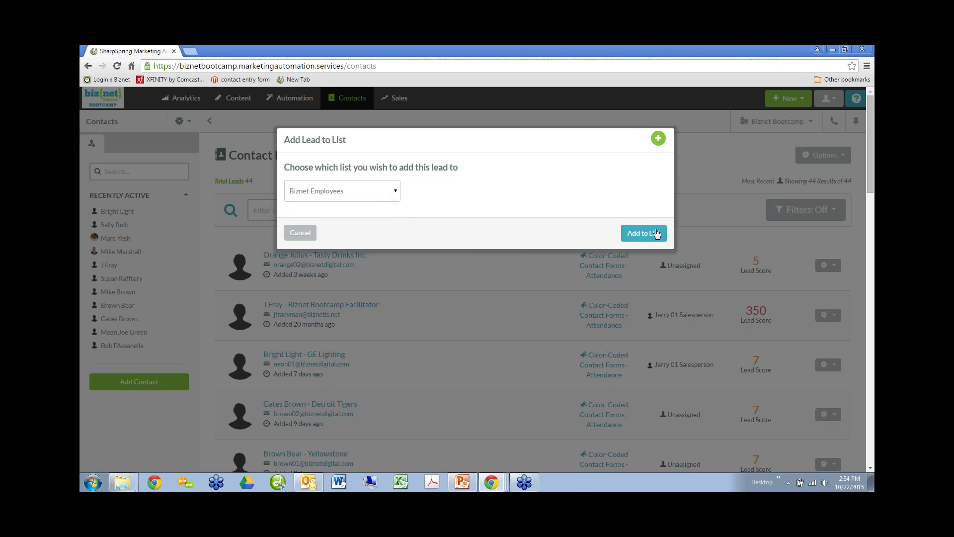
{"action": "left_click", "coordinate": [395, 196]}
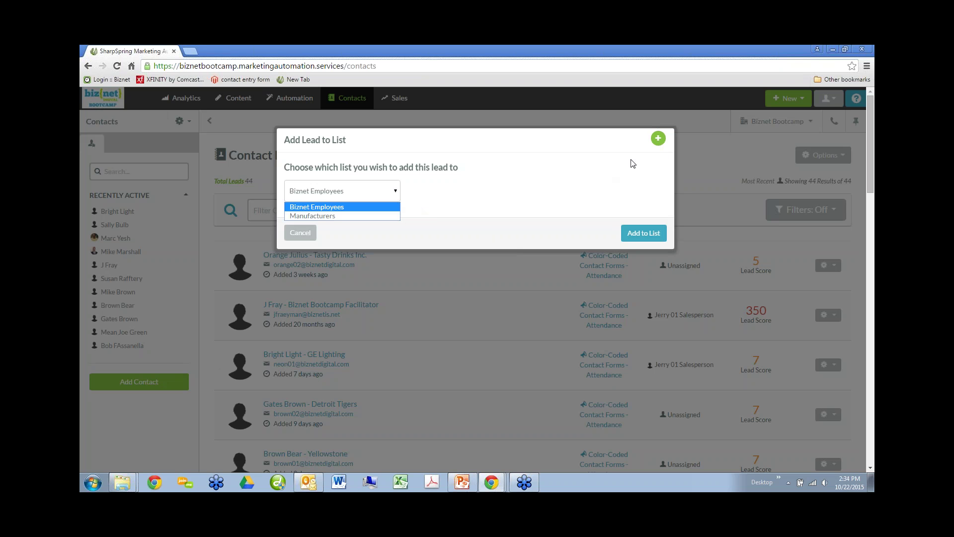
{"action": "left_click", "coordinate": [659, 139]}
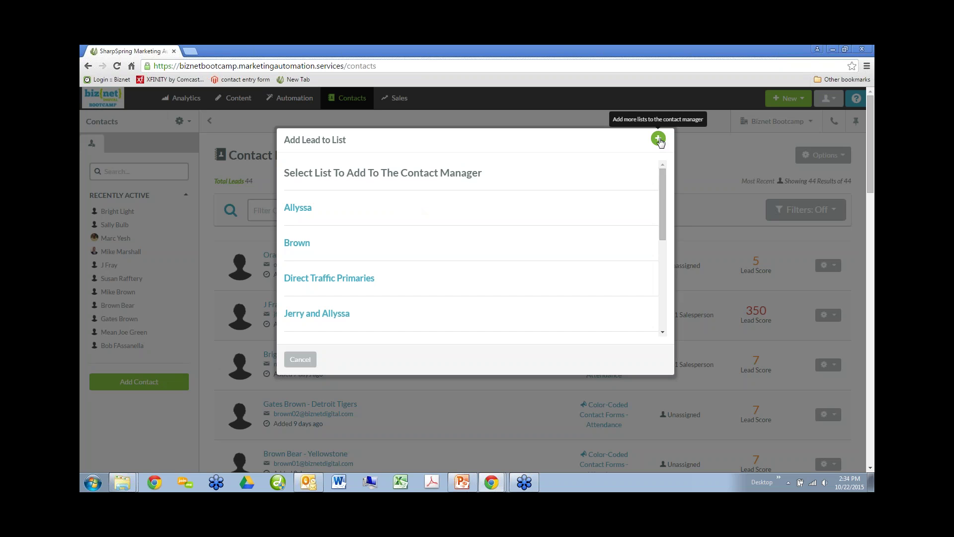
{"action": "left_click_drag", "start_coordinate": [663, 190], "coordinate": [662, 276]}
{"action": "left_click", "coordinate": [338, 263]}
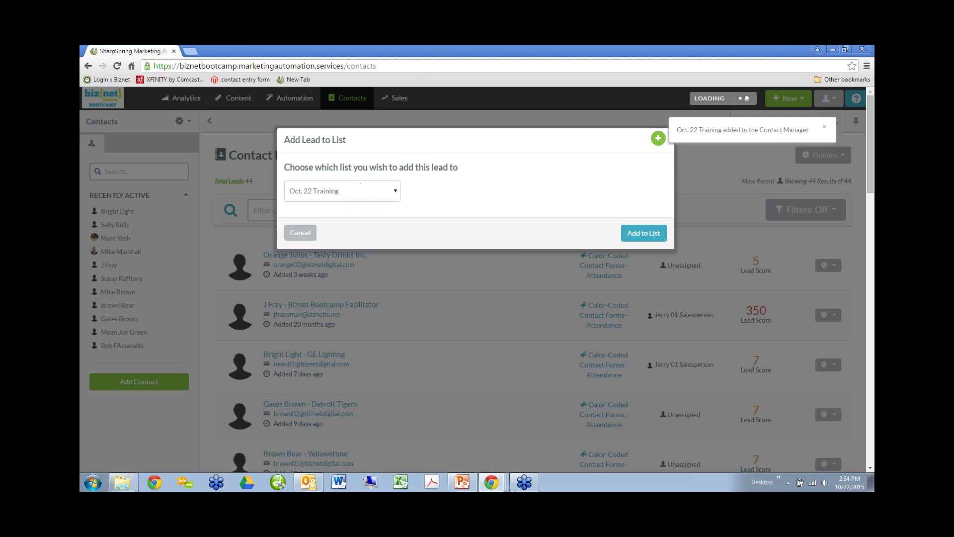
{"action": "left_click", "coordinate": [652, 236]}
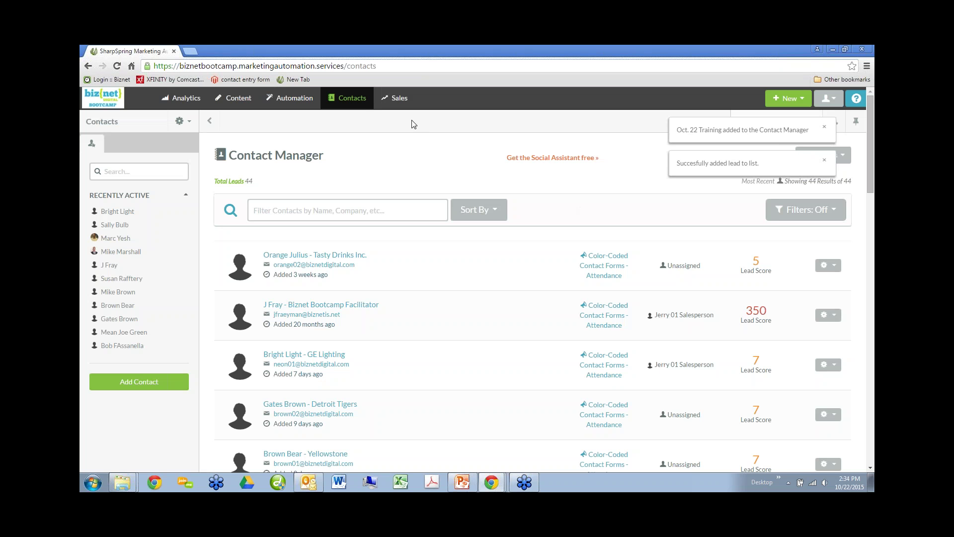
{"action": "left_click", "coordinate": [292, 98]}
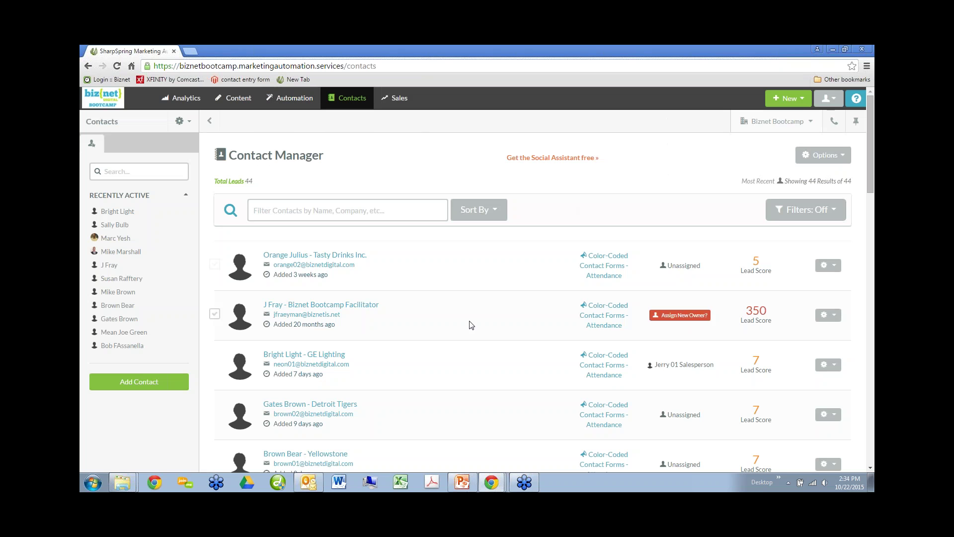